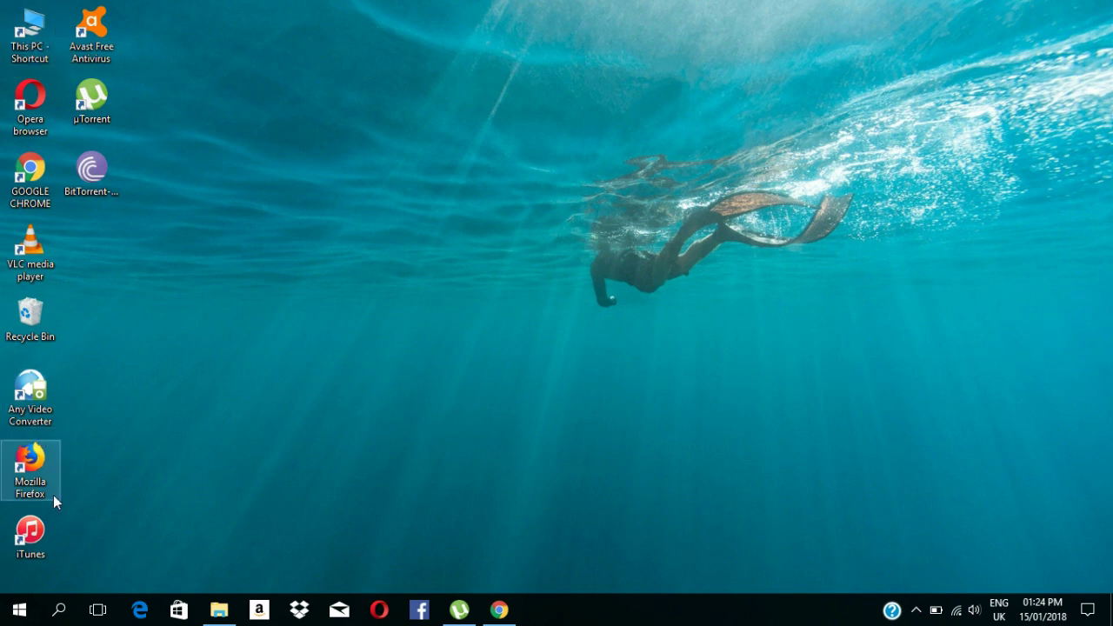
Open Time & language settings from the Start menu and turn Set time automatically off.
{"action": "left_click", "coordinate": [20, 613]}
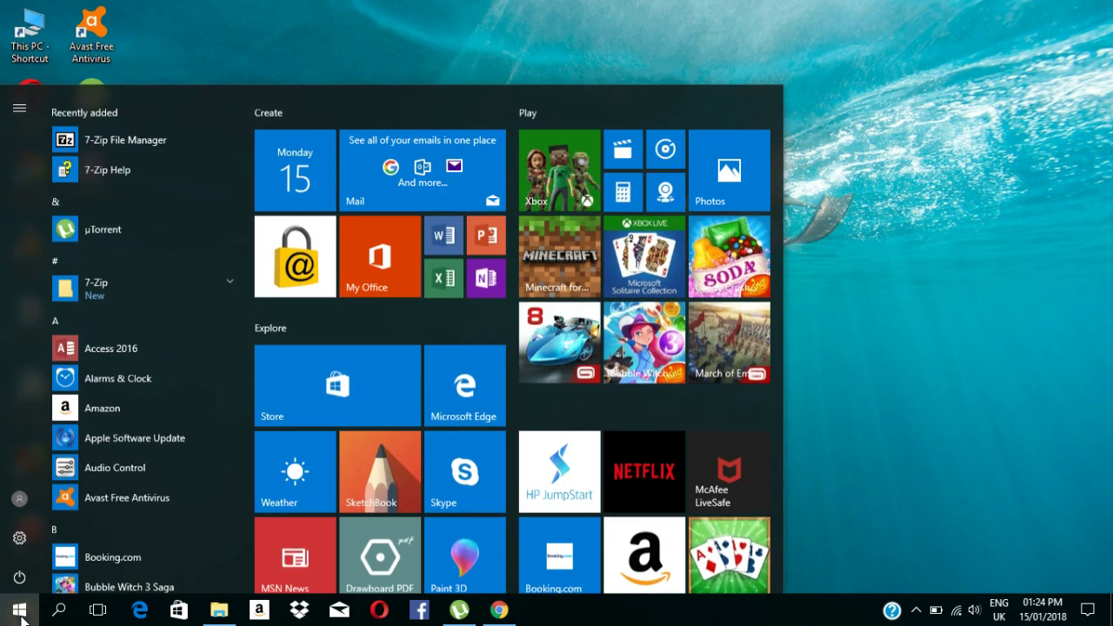
{"action": "left_click", "coordinate": [20, 538]}
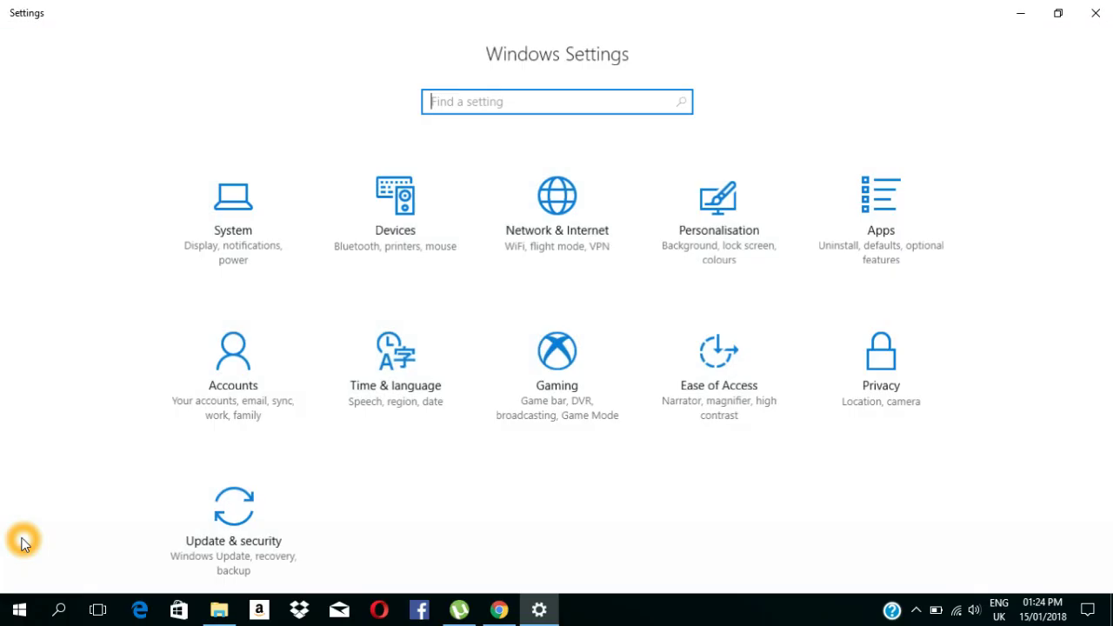
{"action": "left_click", "coordinate": [48, 510]}
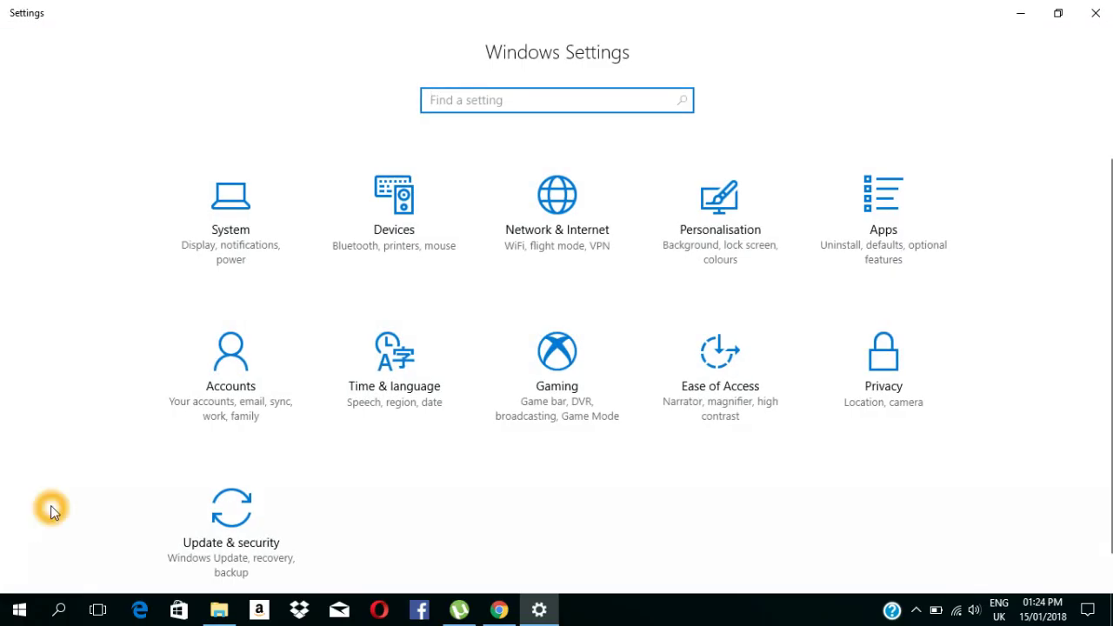
{"action": "left_click", "coordinate": [397, 391]}
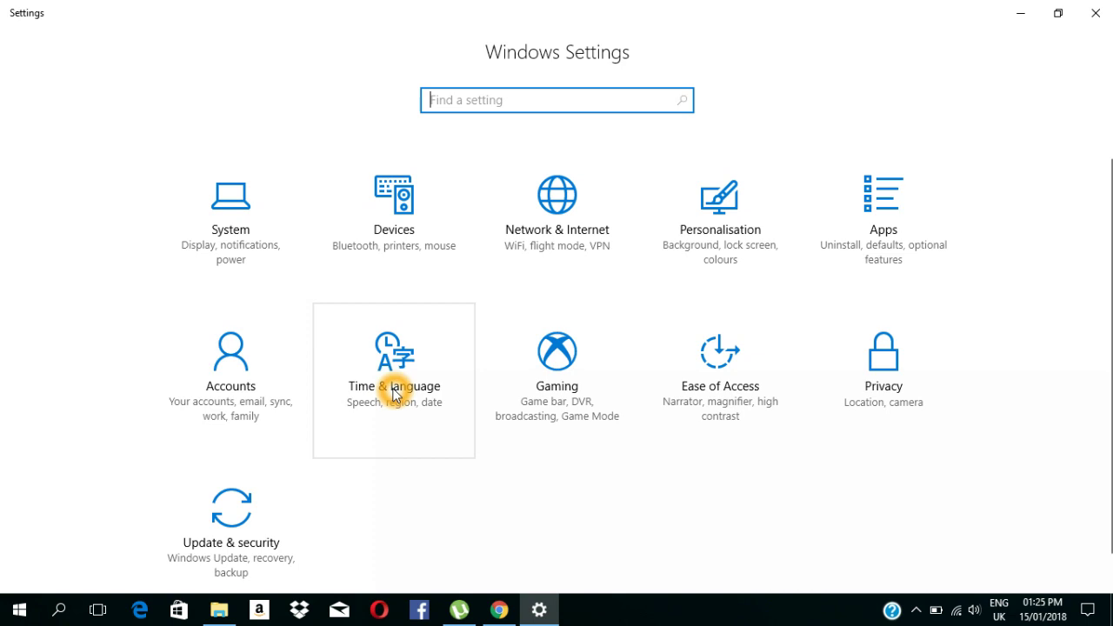
{"action": "left_click", "coordinate": [396, 393]}
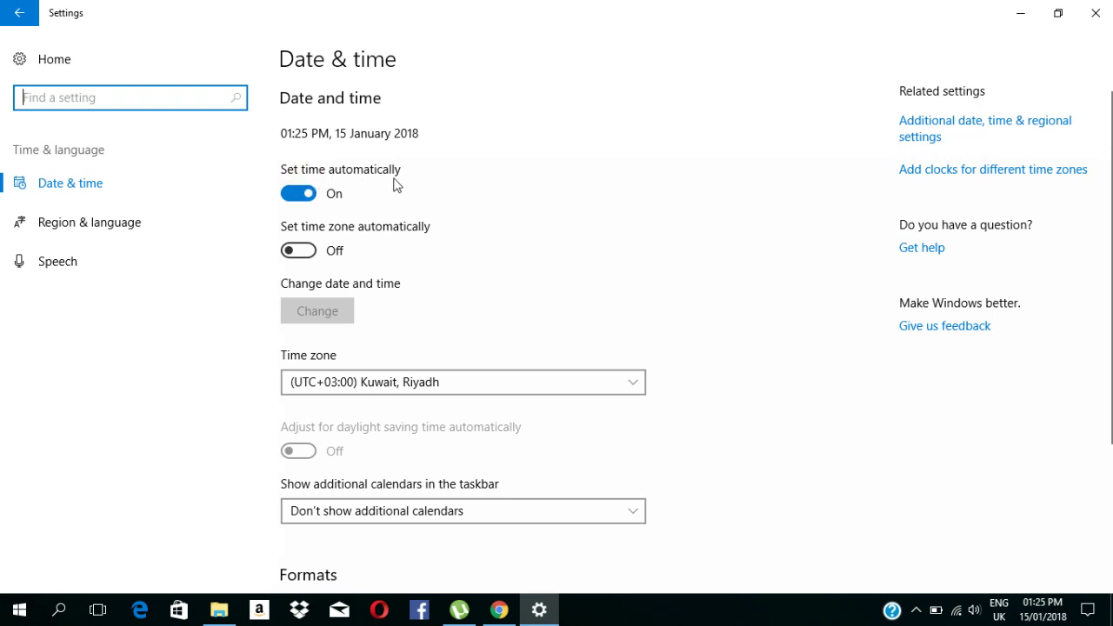
{"action": "left_click", "coordinate": [305, 195]}
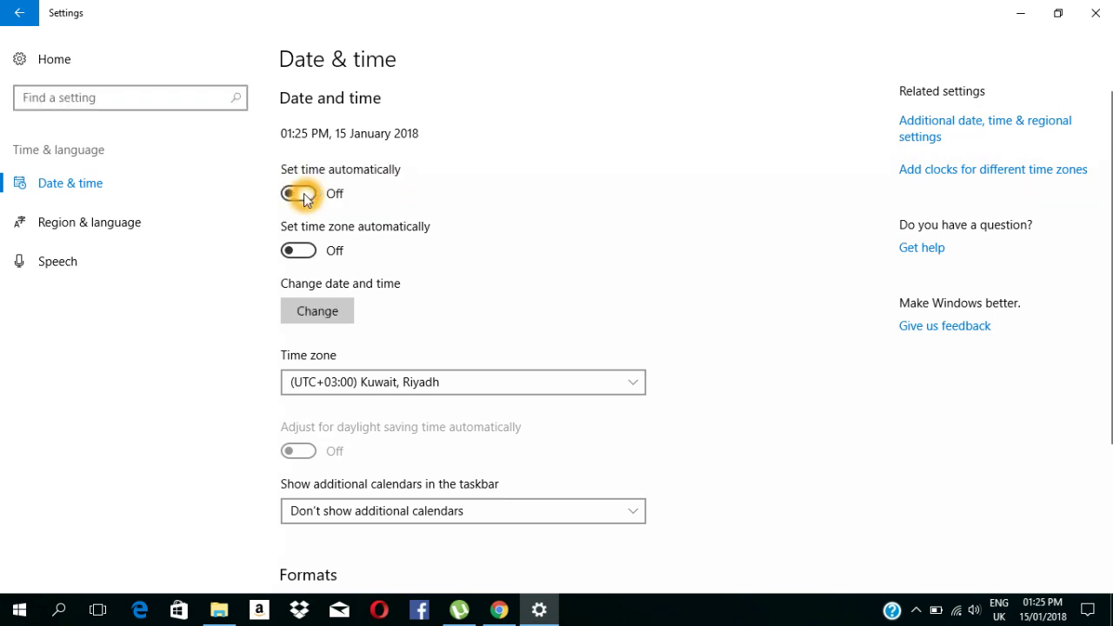
{"action": "left_click", "coordinate": [317, 315]}
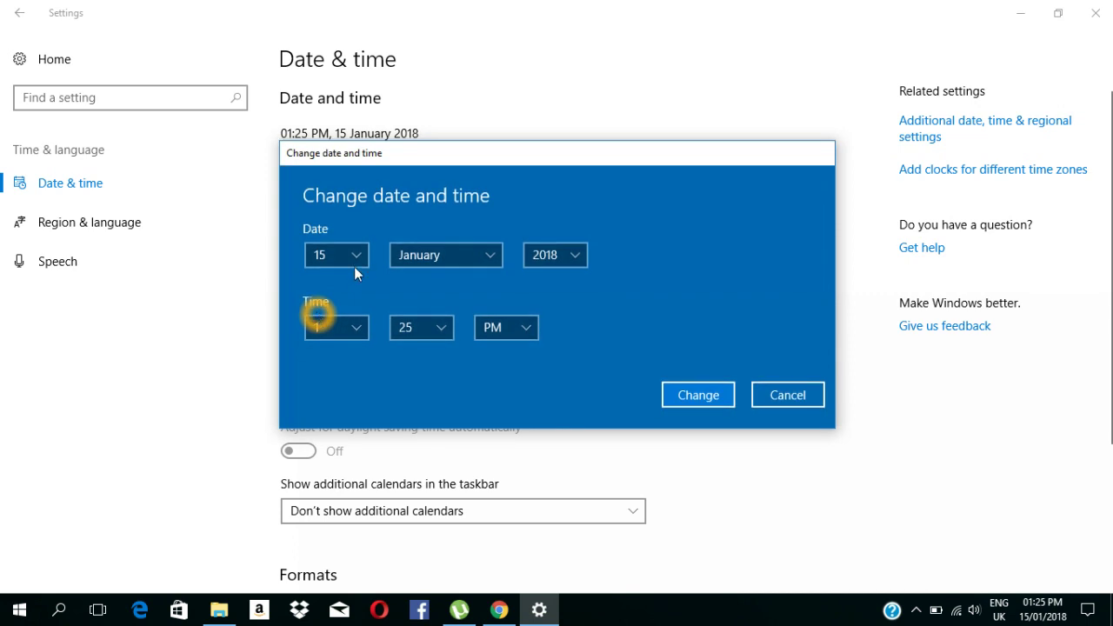
Choose 17 February 2018 as the date in the Change date and time dialog.
{"action": "left_click", "coordinate": [356, 252]}
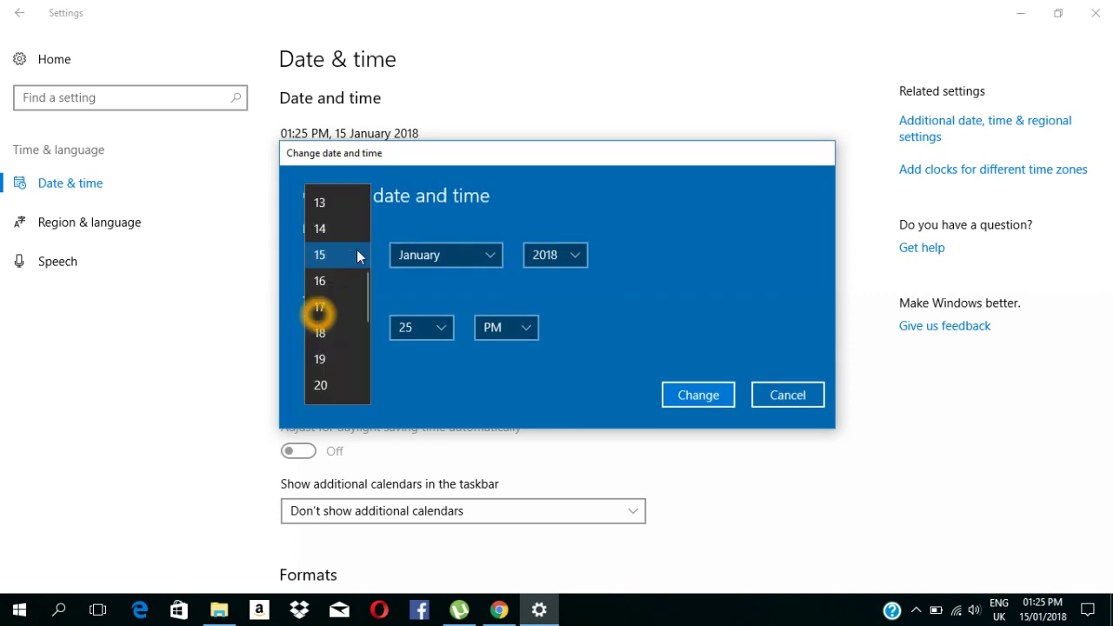
{"action": "left_click", "coordinate": [320, 310]}
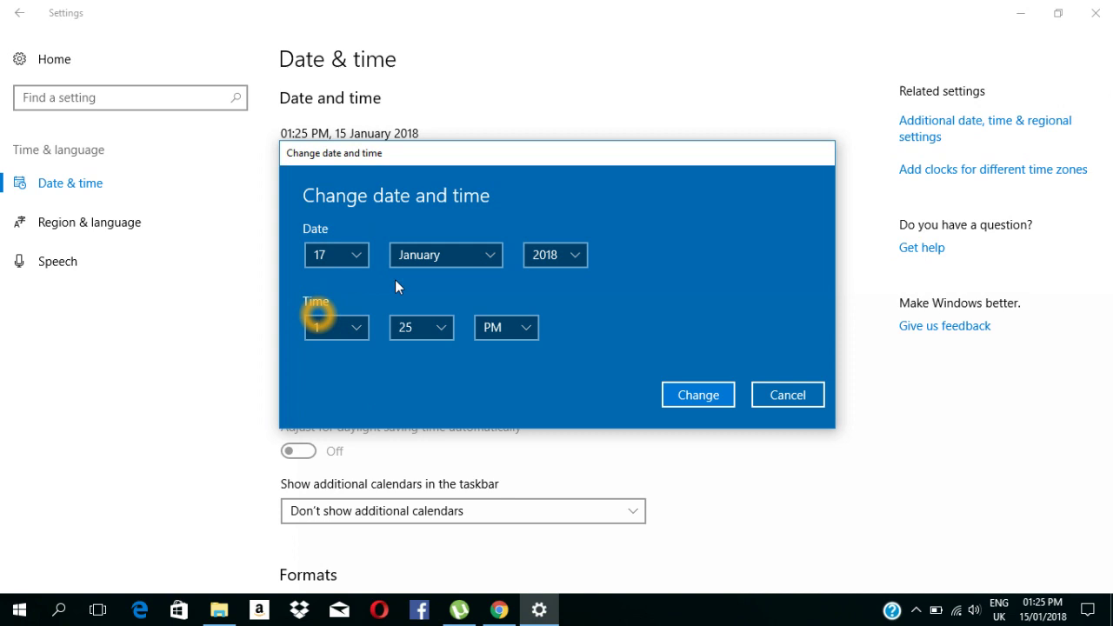
{"action": "left_click", "coordinate": [433, 263]}
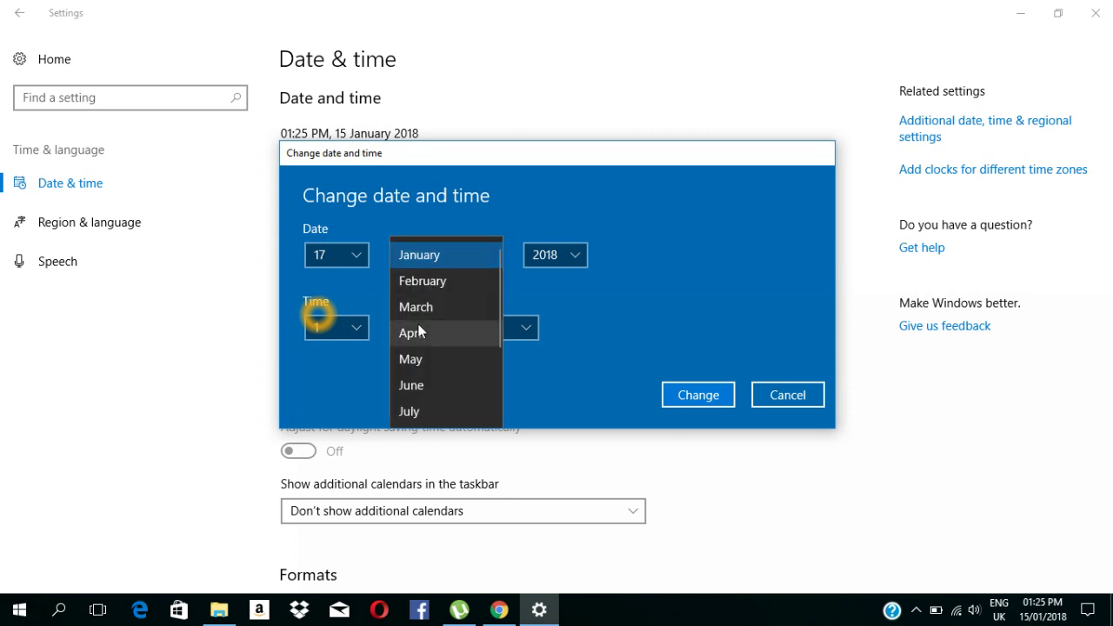
{"action": "left_click", "coordinate": [476, 283]}
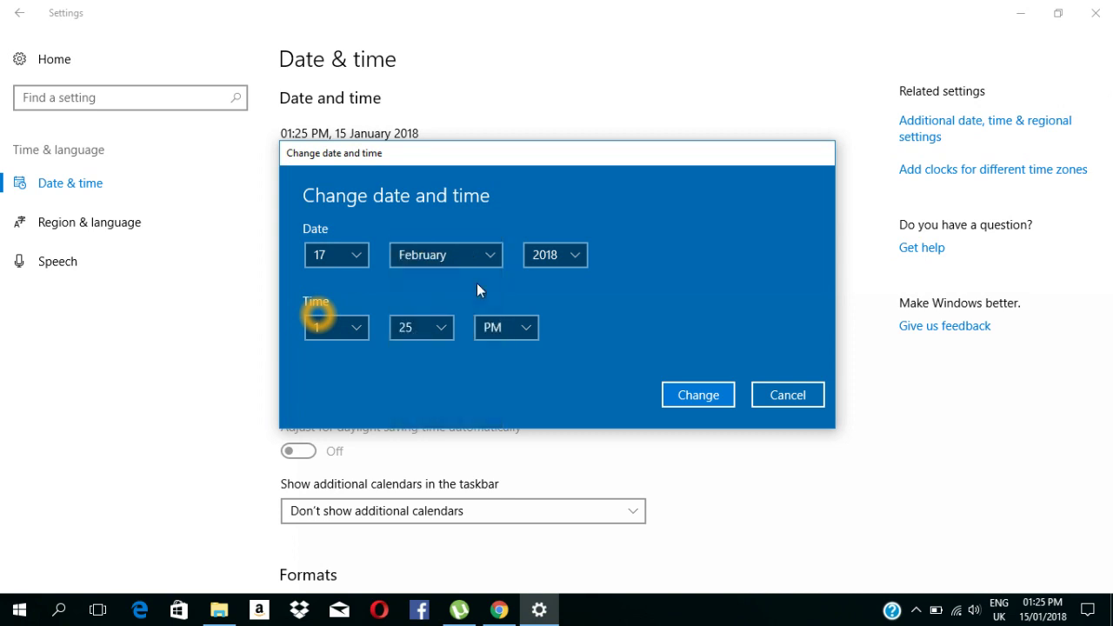
{"action": "left_click", "coordinate": [565, 254]}
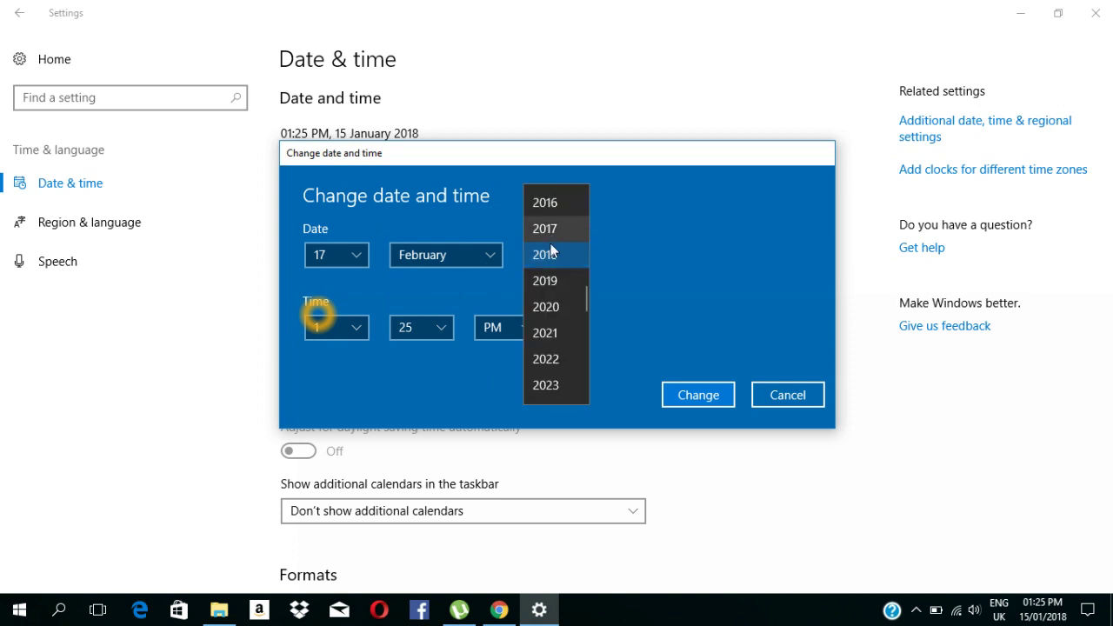
{"action": "left_click", "coordinate": [550, 256]}
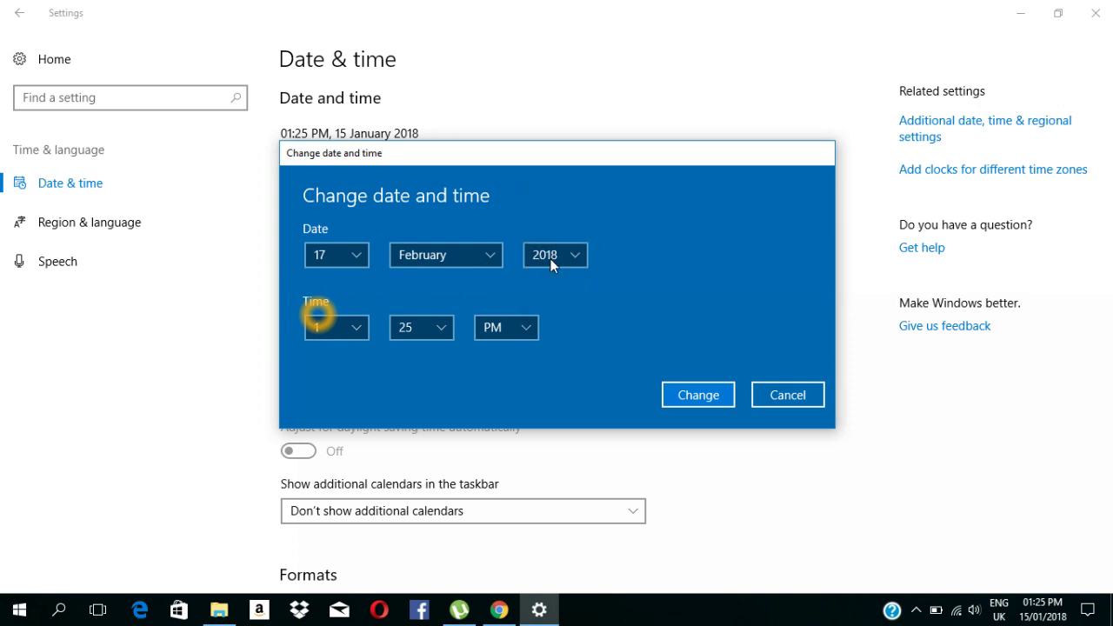
Set the time to 2:26 PM and apply the new date and time.
{"action": "left_click", "coordinate": [358, 328]}
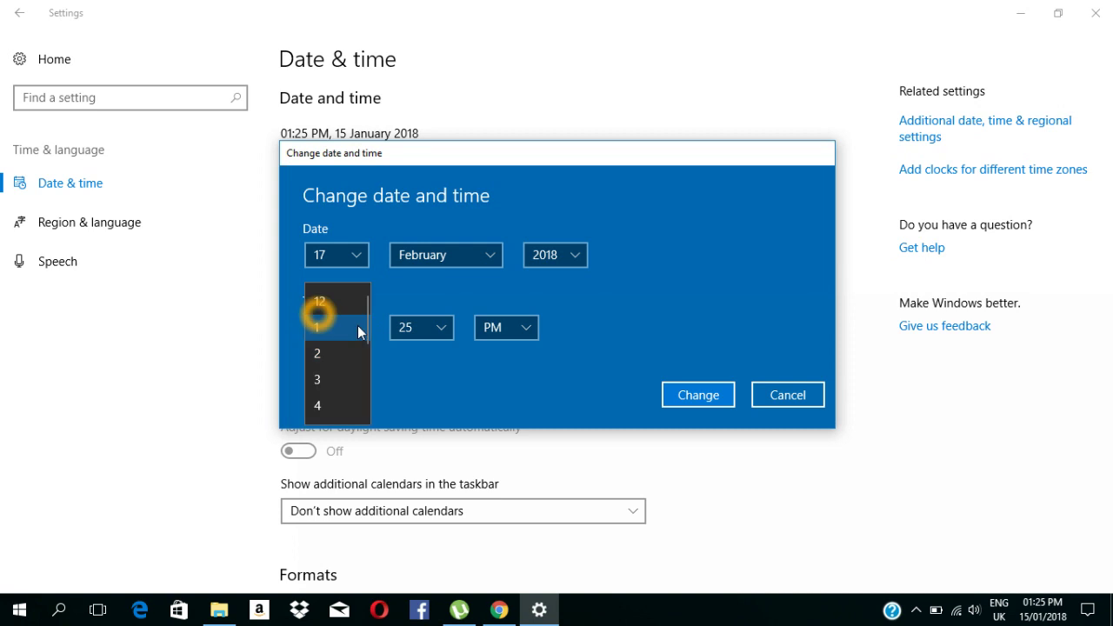
{"action": "left_click", "coordinate": [327, 359]}
{"action": "left_click", "coordinate": [441, 329]}
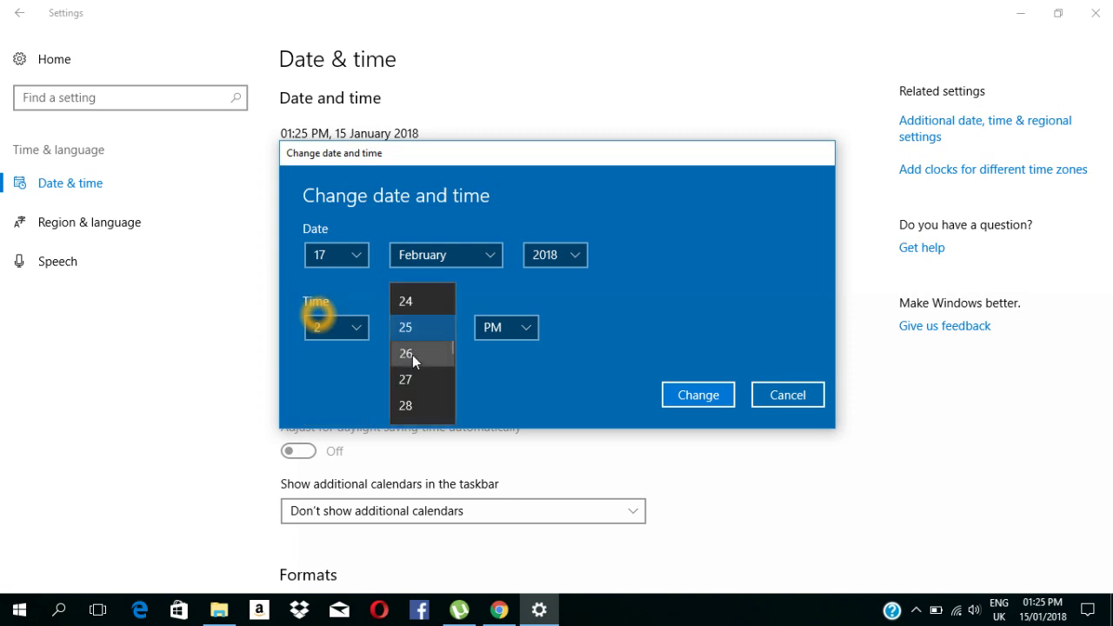
{"action": "left_click", "coordinate": [412, 354]}
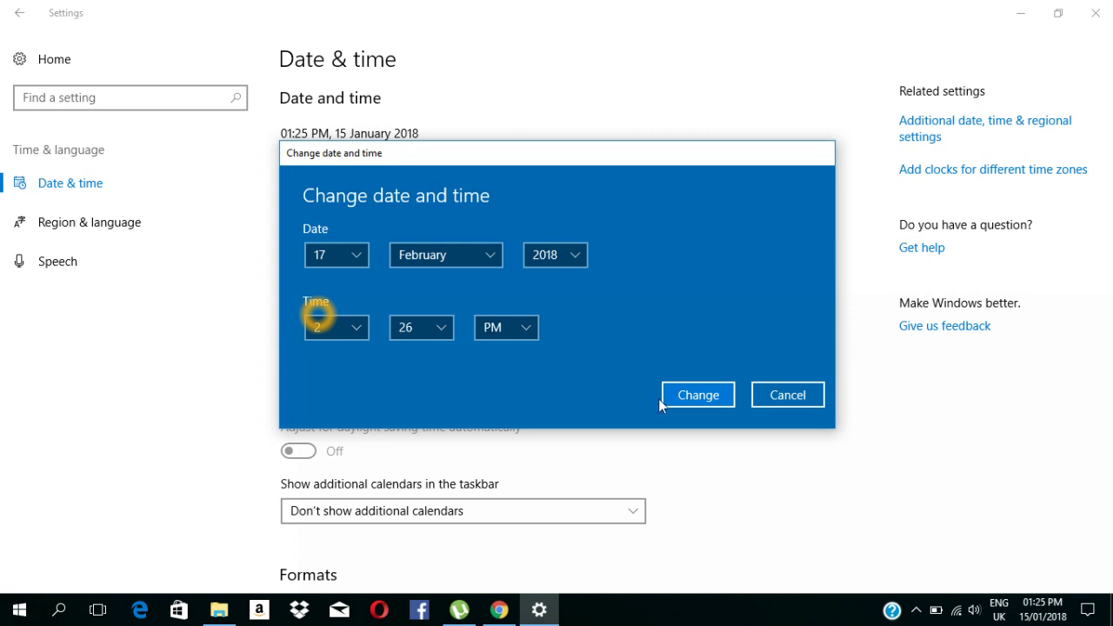
{"action": "left_click", "coordinate": [702, 396]}
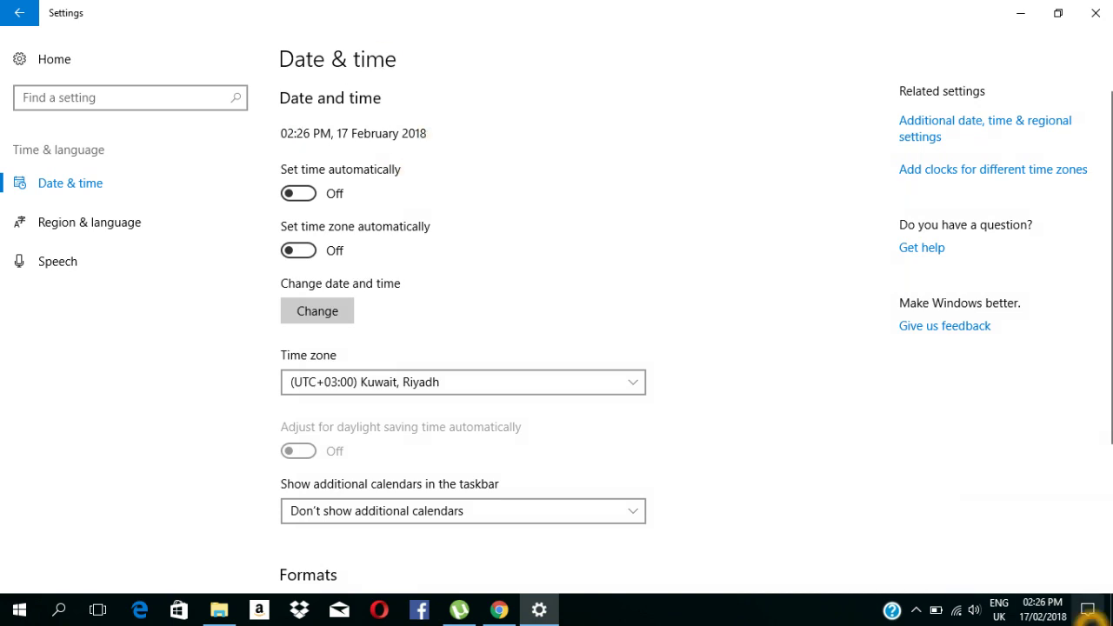
Arrow through the Time zone list and select (UTC+05:30) Chennai, Kolkata, Mumbai, New Delhi.
{"action": "mouse_move", "coordinate": [1045, 621]}
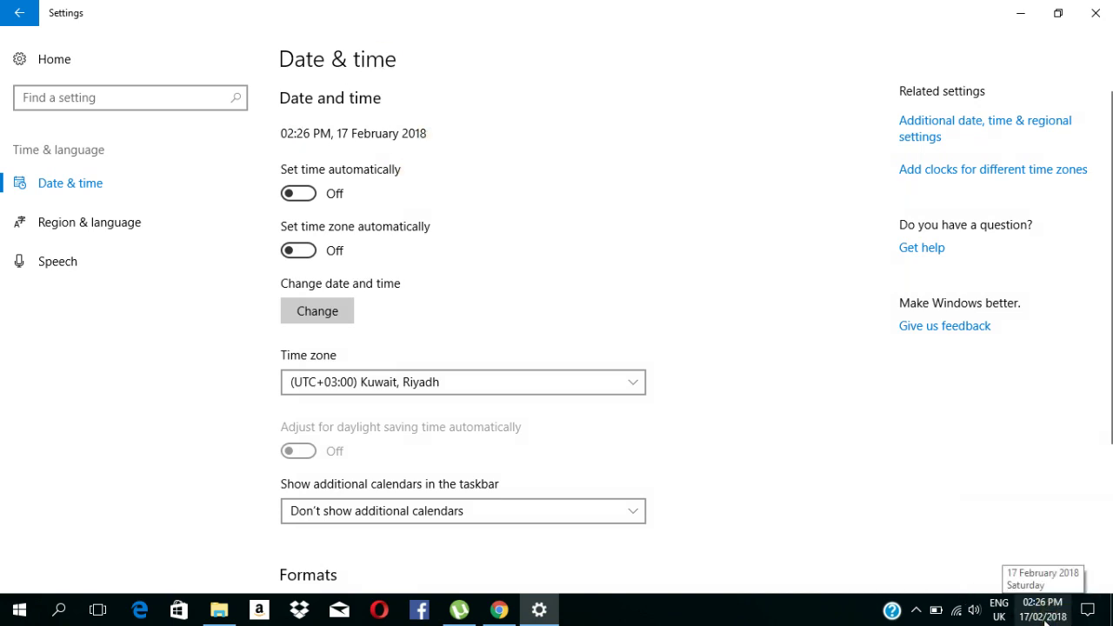
{"action": "left_click", "coordinate": [566, 391]}
{"action": "left_click", "coordinate": [569, 390]}
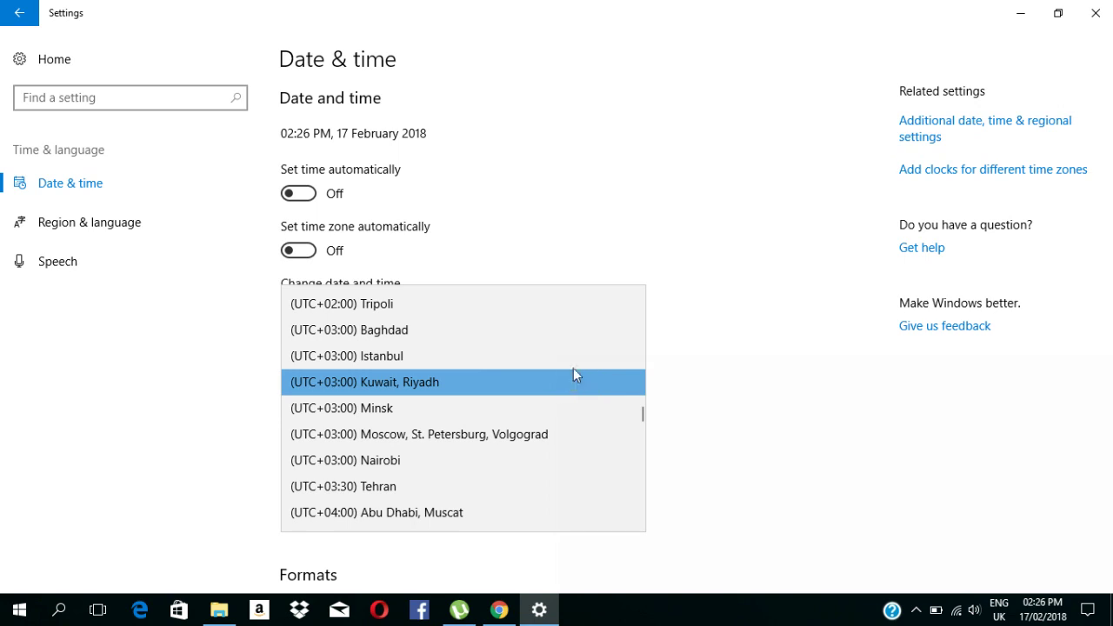
{"action": "key", "text": "Up"}
{"action": "key", "text": "Up"}
{"action": "key", "text": "Up"}
{"action": "key", "text": "Up"}
{"action": "key", "text": "Up"}
{"action": "key", "text": "Up"}
{"action": "key", "text": "Up"}
{"action": "key", "text": "Up"}
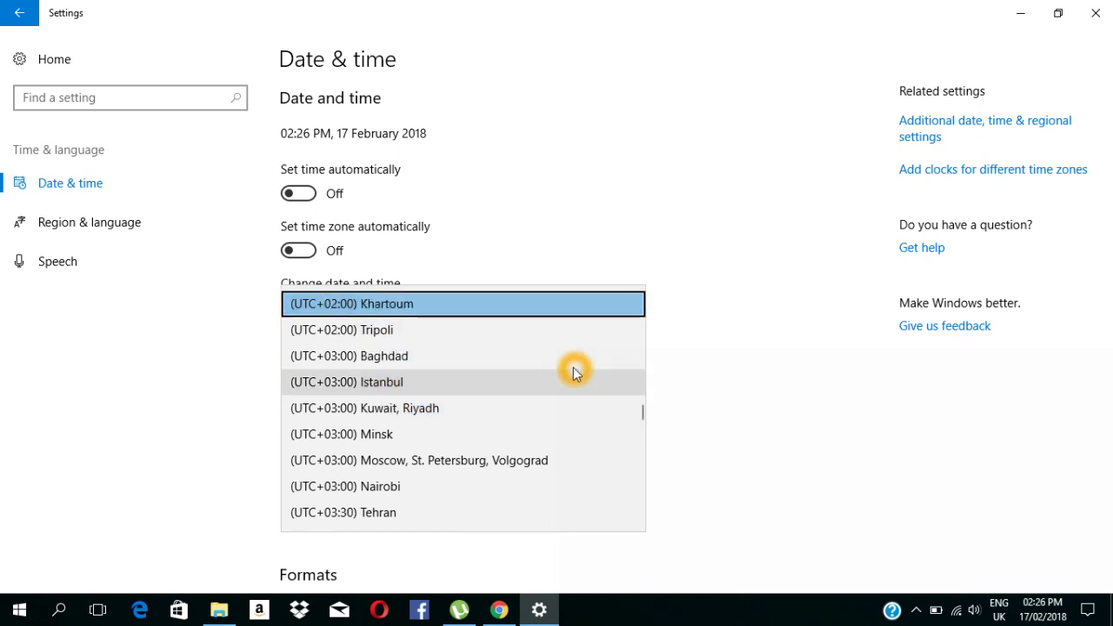
{"action": "key", "text": "Up"}
{"action": "key", "text": "Up"}
{"action": "key", "text": "Up"}
{"action": "key", "text": "Up"}
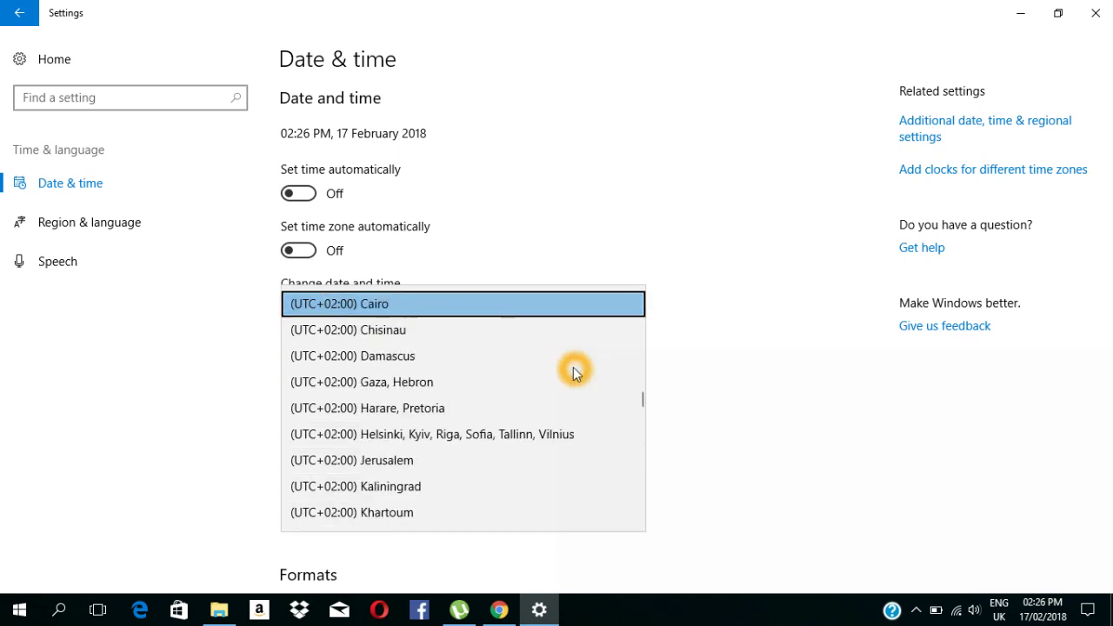
{"action": "key", "text": "Up"}
{"action": "key", "text": "Up"}
{"action": "key", "text": "Up"}
{"action": "key", "text": "Up"}
{"action": "key", "text": "Up"}
{"action": "key", "text": "Up"}
{"action": "key", "text": "Down"}
{"action": "key", "text": "Down"}
{"action": "key", "text": "Down"}
{"action": "key", "text": "Down"}
{"action": "key", "text": "Down"}
{"action": "key", "text": "Down"}
{"action": "key", "text": "Down"}
{"action": "key", "text": "Down"}
{"action": "key", "text": "Down"}
{"action": "key", "text": "Down"}
{"action": "key", "text": "Down"}
{"action": "key", "text": "Down"}
{"action": "key", "text": "Down"}
{"action": "key", "text": "Down"}
{"action": "key", "text": "Down"}
{"action": "key", "text": "Down"}
{"action": "key", "text": "Down"}
{"action": "key", "text": "Down"}
{"action": "key", "text": "Down"}
{"action": "key", "text": "Down"}
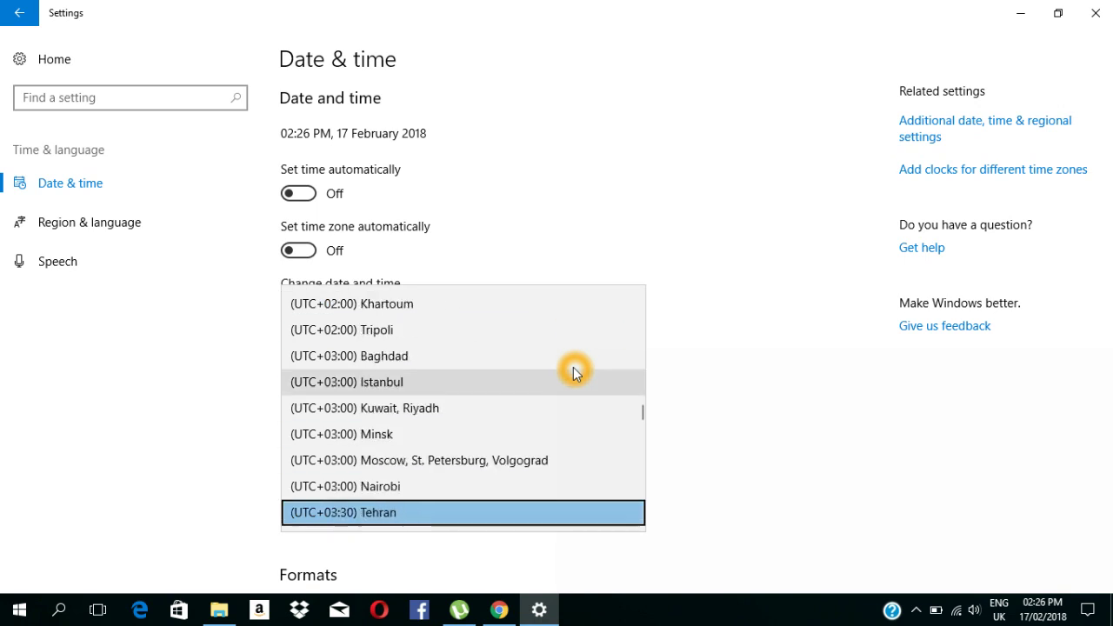
{"action": "key", "text": "Down"}
{"action": "key", "text": "Down"}
{"action": "key", "text": "Down"}
{"action": "key", "text": "Down"}
{"action": "key", "text": "Down"}
{"action": "key", "text": "Down"}
{"action": "key", "text": "Down"}
{"action": "key", "text": "Down"}
{"action": "key", "text": "Down"}
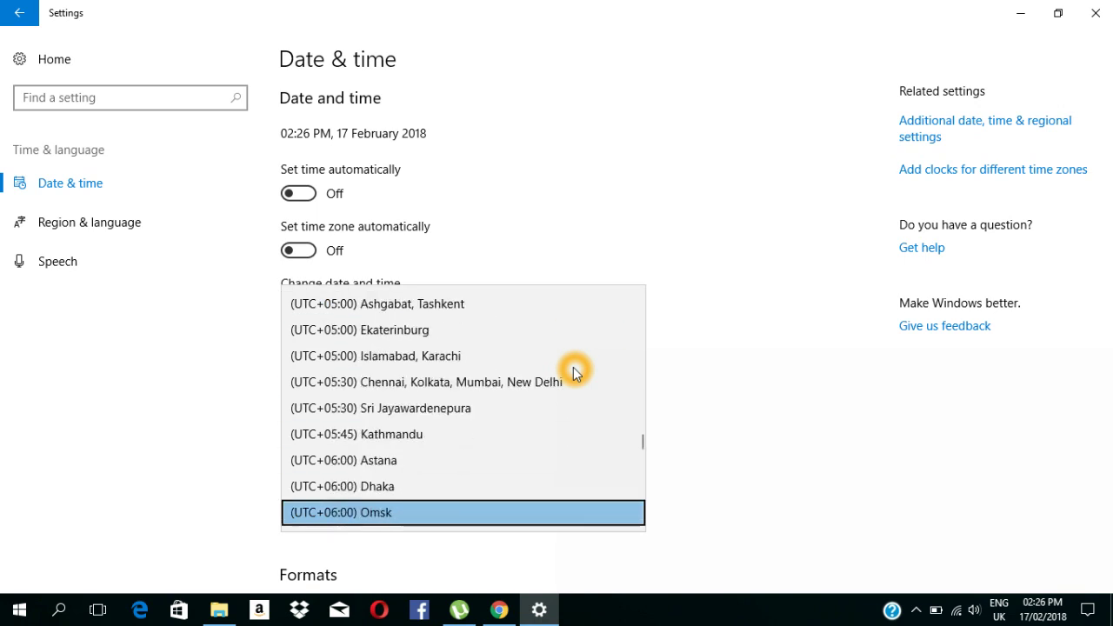
{"action": "key", "text": "Down"}
{"action": "key", "text": "Down"}
{"action": "key", "text": "Down"}
{"action": "key", "text": "Down"}
{"action": "key", "text": "Down"}
{"action": "key", "text": "Down"}
{"action": "key", "text": "Down"}
{"action": "key", "text": "Down"}
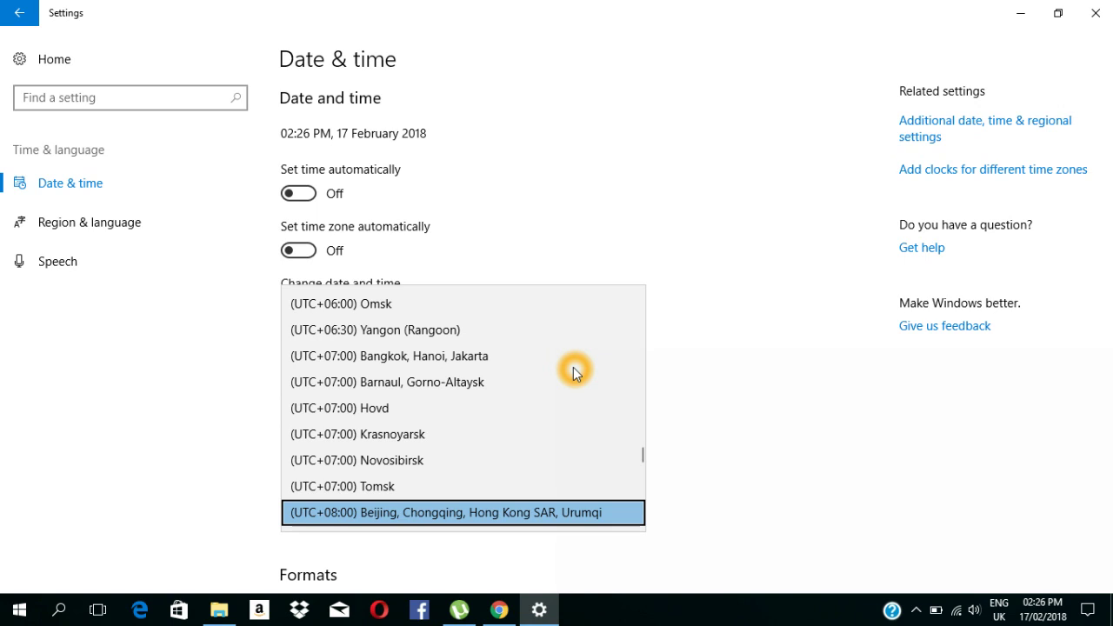
{"action": "key", "text": "Down"}
{"action": "key", "text": "Down"}
{"action": "key", "text": "Down"}
{"action": "key", "text": "Down"}
{"action": "key", "text": "Down"}
{"action": "key", "text": "Down"}
{"action": "key", "text": "Down"}
{"action": "key", "text": "Down"}
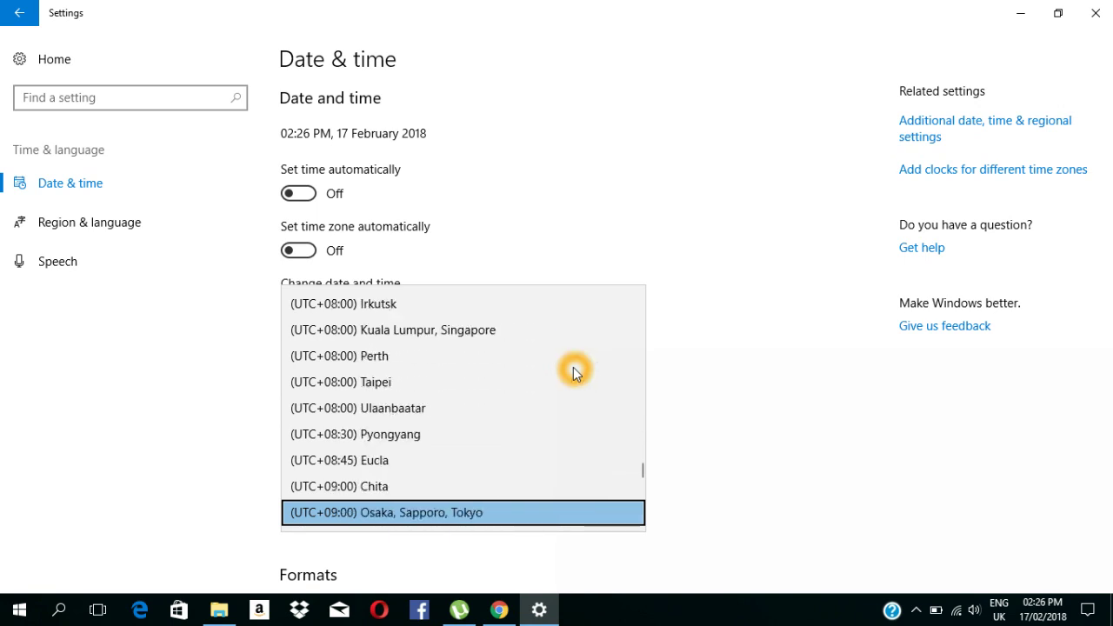
{"action": "key", "text": "Down"}
{"action": "key", "text": "Down"}
{"action": "key", "text": "Down"}
{"action": "key", "text": "Down"}
{"action": "key", "text": "Down"}
{"action": "key", "text": "Down"}
{"action": "key", "text": "Down"}
{"action": "key", "text": "Down"}
{"action": "key", "text": "Down"}
{"action": "key", "text": "Down"}
{"action": "key", "text": "Down"}
{"action": "key", "text": "Down"}
{"action": "key", "text": "Down"}
{"action": "key", "text": "Down"}
{"action": "key", "text": "Down"}
{"action": "key", "text": "Down"}
{"action": "key", "text": "Down"}
{"action": "key", "text": "Down"}
{"action": "key", "text": "Down"}
{"action": "key", "text": "Down"}
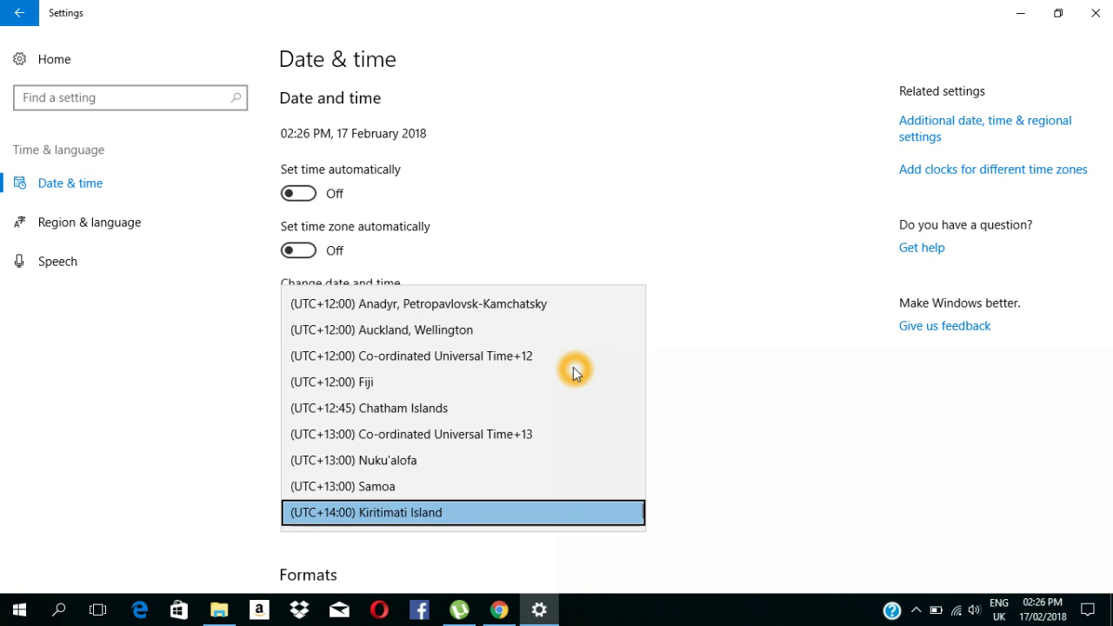
{"action": "key", "text": "Up"}
{"action": "key", "text": "Up"}
{"action": "key", "text": "Up"}
{"action": "key", "text": "Up"}
{"action": "key", "text": "Up"}
{"action": "key", "text": "Up"}
{"action": "key", "text": "Up"}
{"action": "key", "text": "Up"}
{"action": "key", "text": "Up"}
{"action": "key", "text": "Up"}
{"action": "key", "text": "Up"}
{"action": "key", "text": "Up"}
{"action": "key", "text": "Up"}
{"action": "key", "text": "Up"}
{"action": "key", "text": "Up"}
{"action": "key", "text": "Up"}
{"action": "key", "text": "Up"}
{"action": "key", "text": "Up"}
{"action": "key", "text": "Up"}
{"action": "key", "text": "Up"}
{"action": "key", "text": "Up"}
{"action": "key", "text": "Up"}
{"action": "key", "text": "Up"}
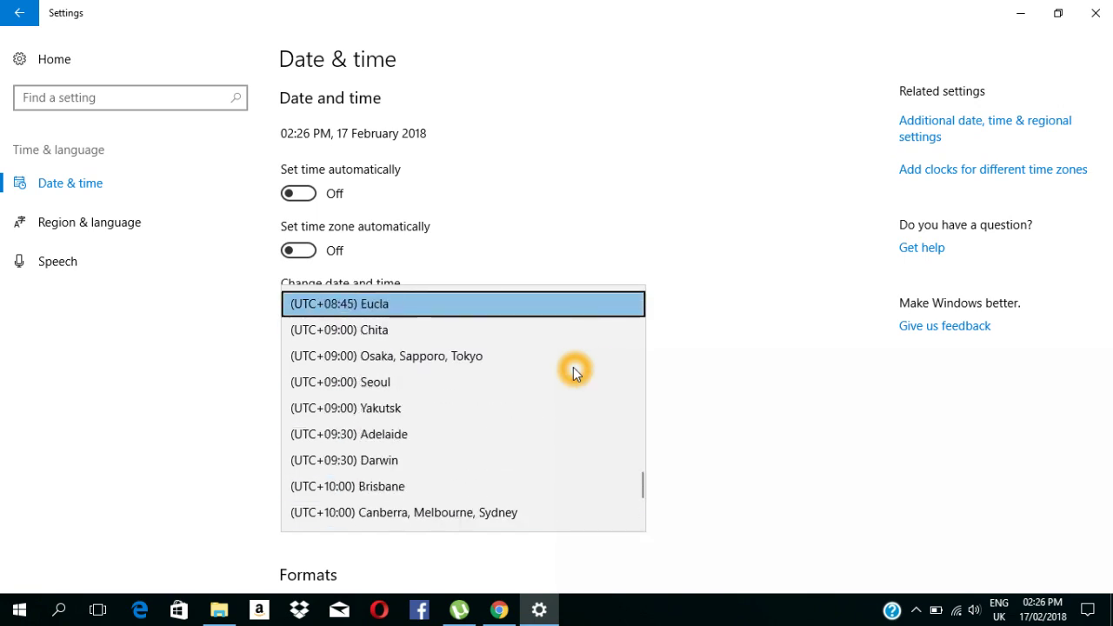
{"action": "key", "text": "Up"}
{"action": "key", "text": "Up"}
{"action": "key", "text": "Up"}
{"action": "key", "text": "Up"}
{"action": "key", "text": "Up"}
{"action": "key", "text": "Up"}
{"action": "key", "text": "Up"}
{"action": "key", "text": "Up"}
{"action": "key", "text": "Up"}
{"action": "key", "text": "Up"}
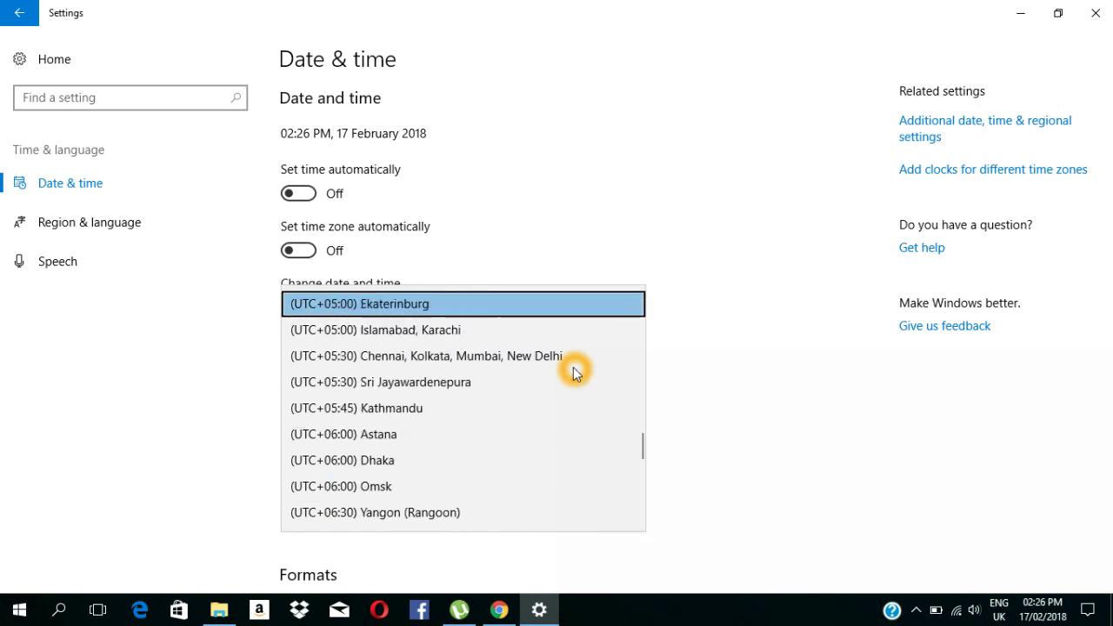
{"action": "key", "text": "Up"}
{"action": "key", "text": "Up"}
{"action": "key", "text": "Up"}
{"action": "key", "text": "Up"}
{"action": "key", "text": "Up"}
{"action": "key", "text": "Up"}
{"action": "key", "text": "Up"}
{"action": "key", "text": "Up"}
{"action": "key", "text": "Up"}
{"action": "key", "text": "Up"}
{"action": "key", "text": "Up"}
{"action": "key", "text": "Up"}
{"action": "key", "text": "Up"}
{"action": "key", "text": "Up"}
{"action": "key", "text": "Up"}
{"action": "key", "text": "Up"}
{"action": "key", "text": "Up"}
{"action": "key", "text": "Up"}
{"action": "key", "text": "Up"}
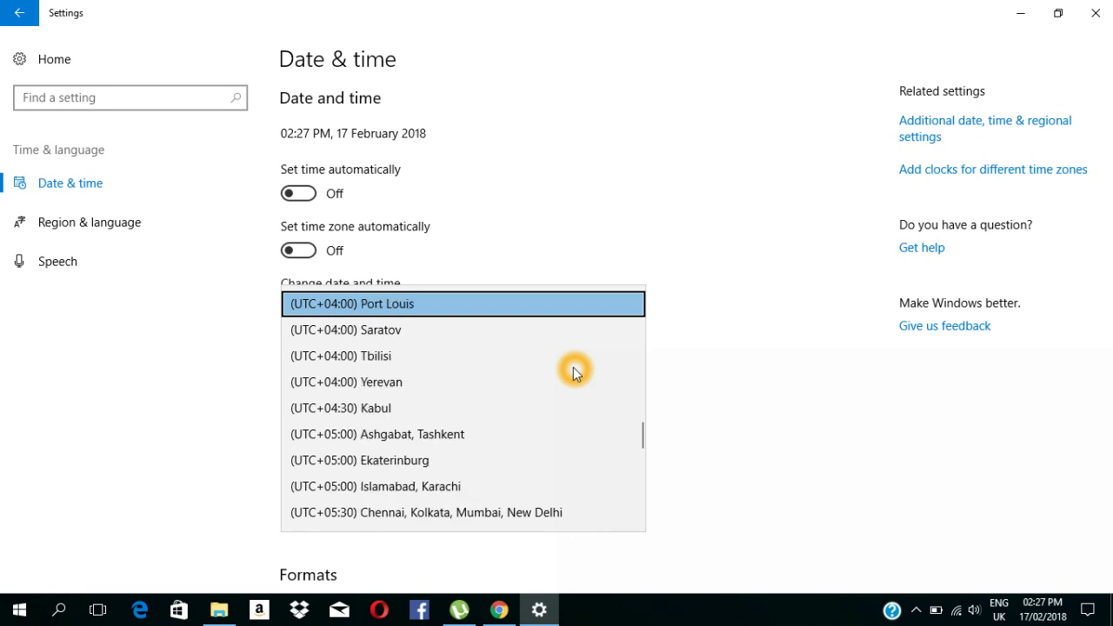
{"action": "key", "text": "Up"}
{"action": "key", "text": "Up"}
{"action": "key", "text": "Up"}
{"action": "key", "text": "Up"}
{"action": "key", "text": "Up"}
{"action": "key", "text": "Up"}
{"action": "key", "text": "Up"}
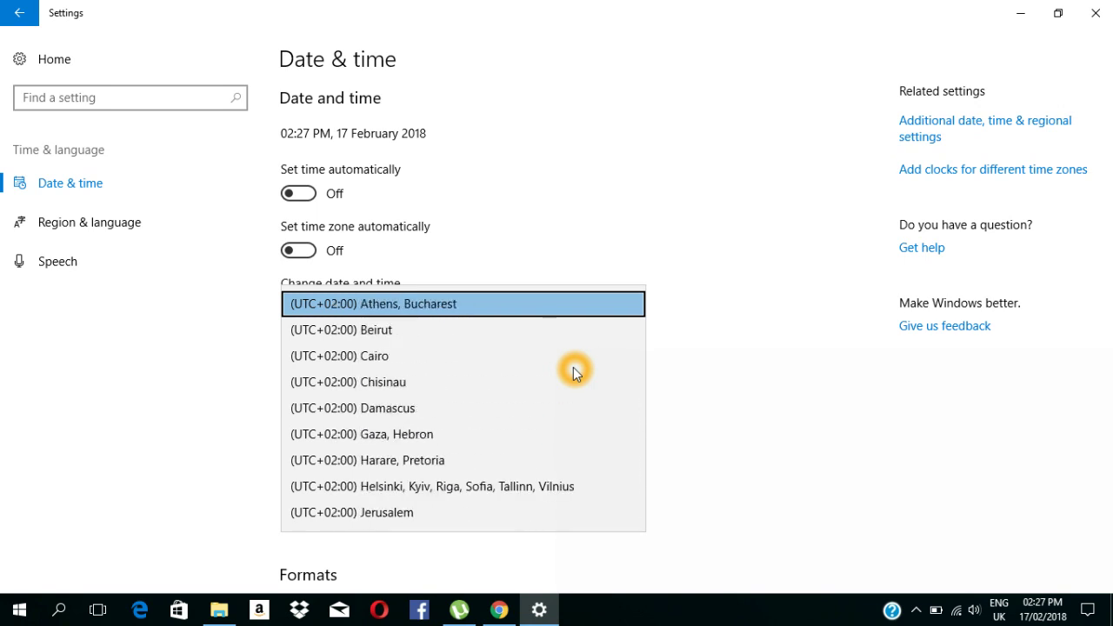
{"action": "key", "text": "Up"}
{"action": "key", "text": "Up"}
{"action": "key", "text": "Up"}
{"action": "key", "text": "Up"}
{"action": "key", "text": "Up"}
{"action": "key", "text": "Up"}
{"action": "key", "text": "Up"}
{"action": "key", "text": "Up"}
{"action": "key", "text": "Up"}
{"action": "key", "text": "Up"}
{"action": "key", "text": "Up"}
{"action": "key", "text": "Up"}
{"action": "key", "text": "Up"}
{"action": "key", "text": "Up"}
{"action": "key", "text": "Up"}
{"action": "key", "text": "Up"}
{"action": "key", "text": "Up"}
{"action": "key", "text": "Up"}
{"action": "key", "text": "Up"}
{"action": "key", "text": "Up"}
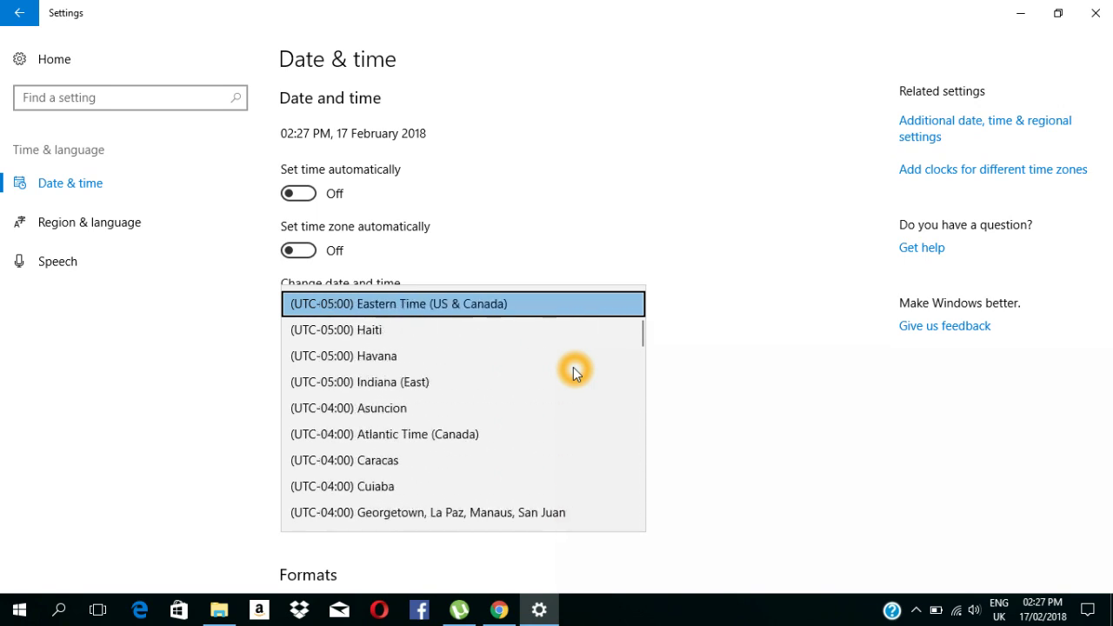
{"action": "key", "text": "Up"}
{"action": "key", "text": "Up"}
{"action": "key", "text": "Up"}
{"action": "key", "text": "Up"}
{"action": "key", "text": "Up"}
{"action": "key", "text": "Up"}
{"action": "key", "text": "Up"}
{"action": "key", "text": "Up"}
{"action": "key", "text": "Up"}
{"action": "key", "text": "Up"}
{"action": "key", "text": "Up"}
{"action": "key", "text": "Up"}
{"action": "key", "text": "Up"}
{"action": "key", "text": "Up"}
{"action": "key", "text": "Up"}
{"action": "key", "text": "Up"}
{"action": "key", "text": "Up"}
{"action": "key", "text": "Up"}
{"action": "key", "text": "Up"}
{"action": "key", "text": "Up"}
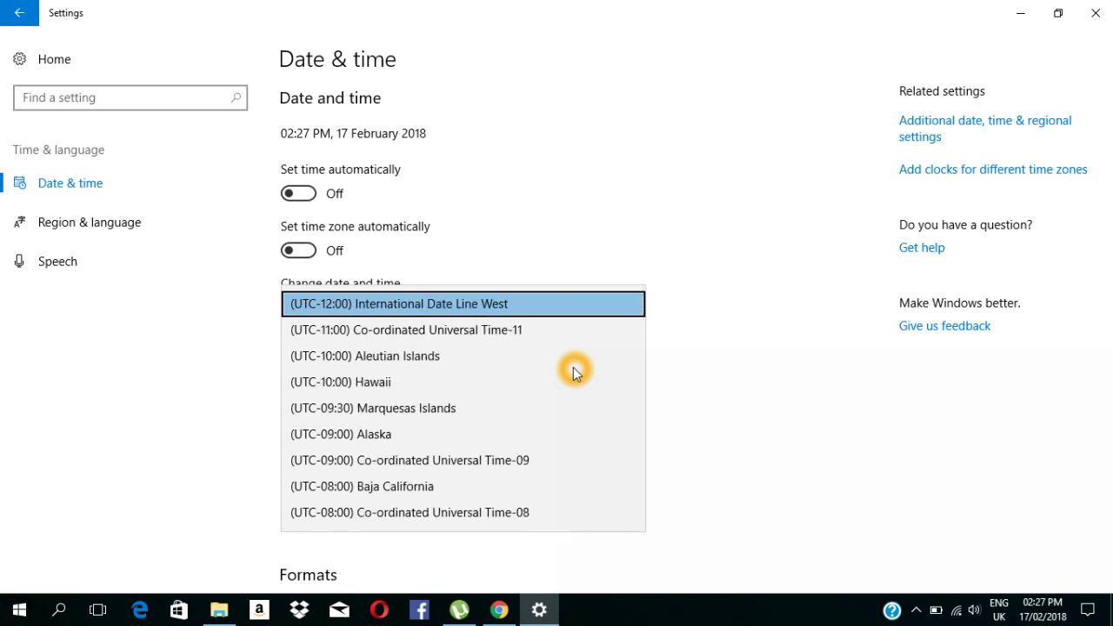
{"action": "key", "text": "Down"}
{"action": "key", "text": "Down"}
{"action": "key", "text": "Down"}
{"action": "key", "text": "Down"}
{"action": "key", "text": "Down"}
{"action": "key", "text": "Down"}
{"action": "key", "text": "Down"}
{"action": "key", "text": "Down"}
{"action": "key", "text": "Down"}
{"action": "key", "text": "Down"}
{"action": "key", "text": "Down"}
{"action": "key", "text": "Down"}
{"action": "key", "text": "Down"}
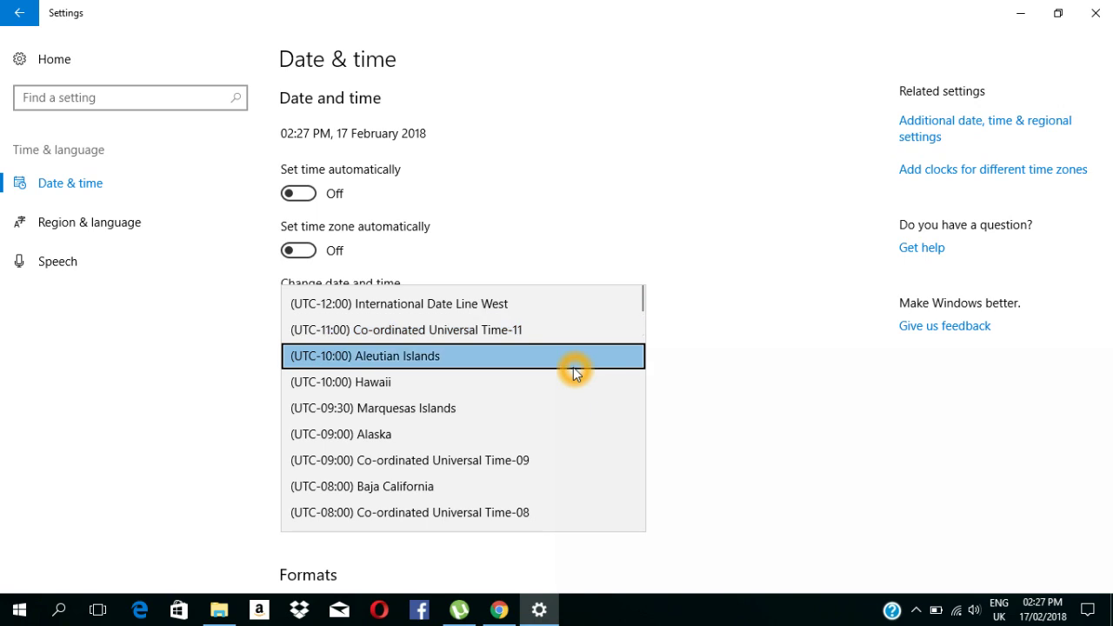
{"action": "key", "text": "Down"}
{"action": "key", "text": "Down"}
{"action": "key", "text": "Down"}
{"action": "key", "text": "Down"}
{"action": "key", "text": "Down"}
{"action": "key", "text": "Down"}
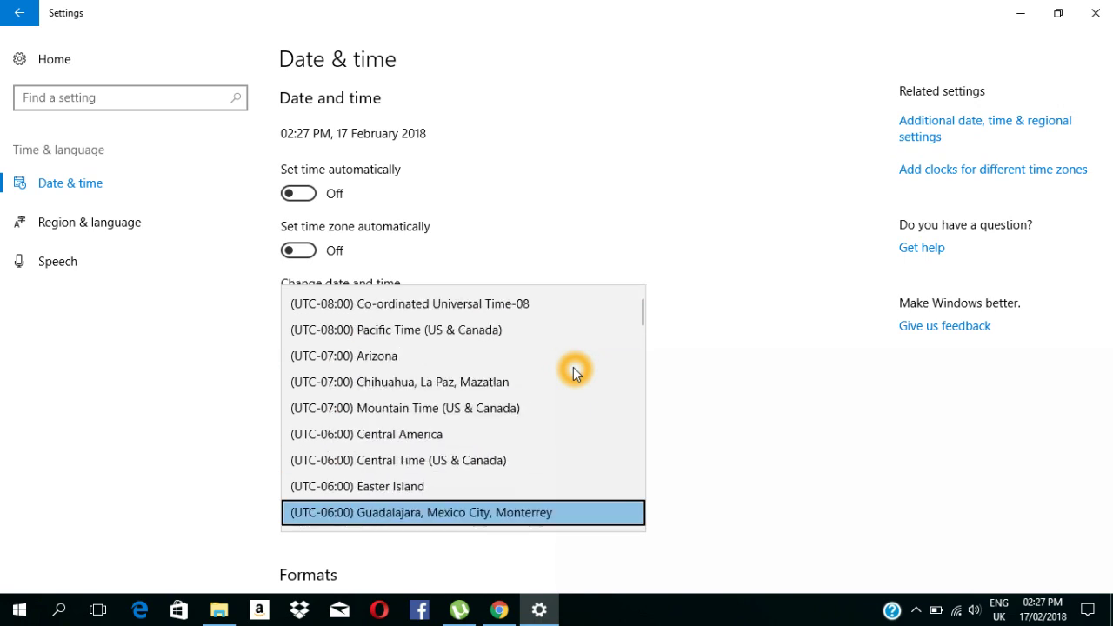
{"action": "key", "text": "Down"}
{"action": "key", "text": "Down"}
{"action": "key", "text": "Down"}
{"action": "key", "text": "Down"}
{"action": "key", "text": "Down"}
{"action": "key", "text": "Down"}
{"action": "key", "text": "Down"}
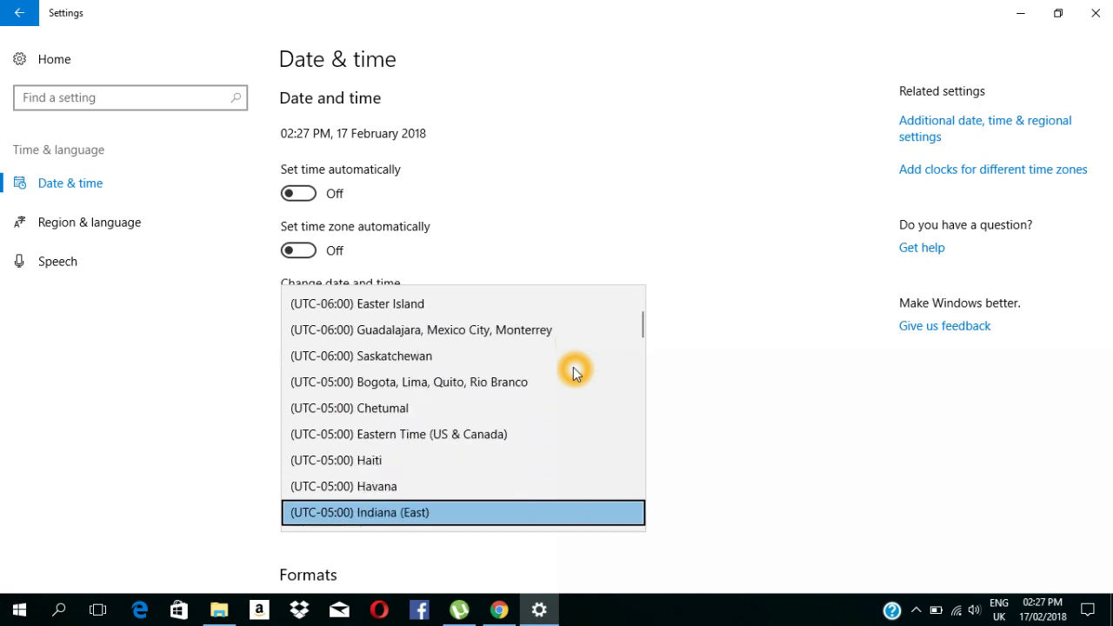
{"action": "key", "text": "Down"}
{"action": "key", "text": "Down"}
{"action": "key", "text": "Down"}
{"action": "key", "text": "Down"}
{"action": "key", "text": "Down"}
{"action": "key", "text": "Down"}
{"action": "key", "text": "Down"}
{"action": "key", "text": "Down"}
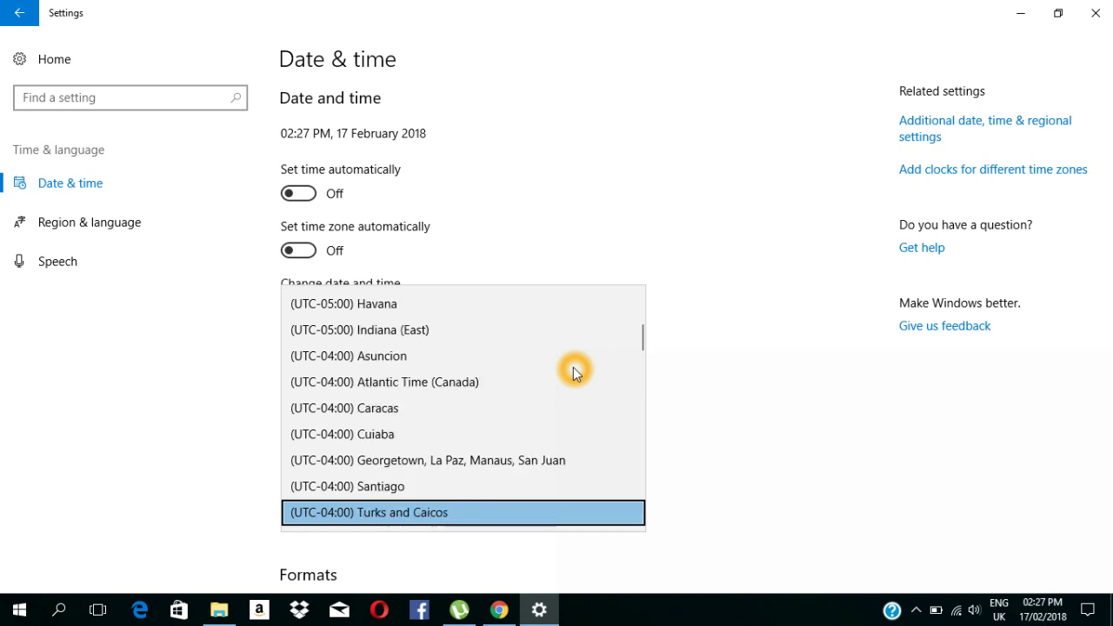
{"action": "key", "text": "Down"}
{"action": "key", "text": "Down"}
{"action": "key", "text": "Down"}
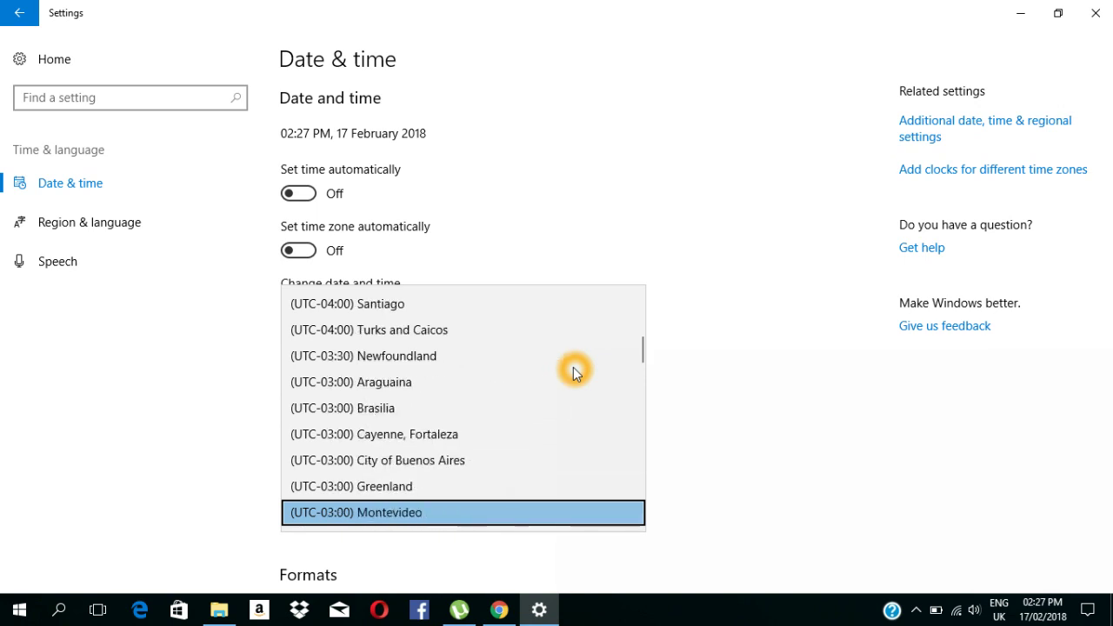
{"action": "key", "text": "Down"}
{"action": "key", "text": "Down"}
{"action": "key", "text": "Down"}
{"action": "key", "text": "Down"}
{"action": "key", "text": "Down"}
{"action": "key", "text": "Down"}
{"action": "key", "text": "Down"}
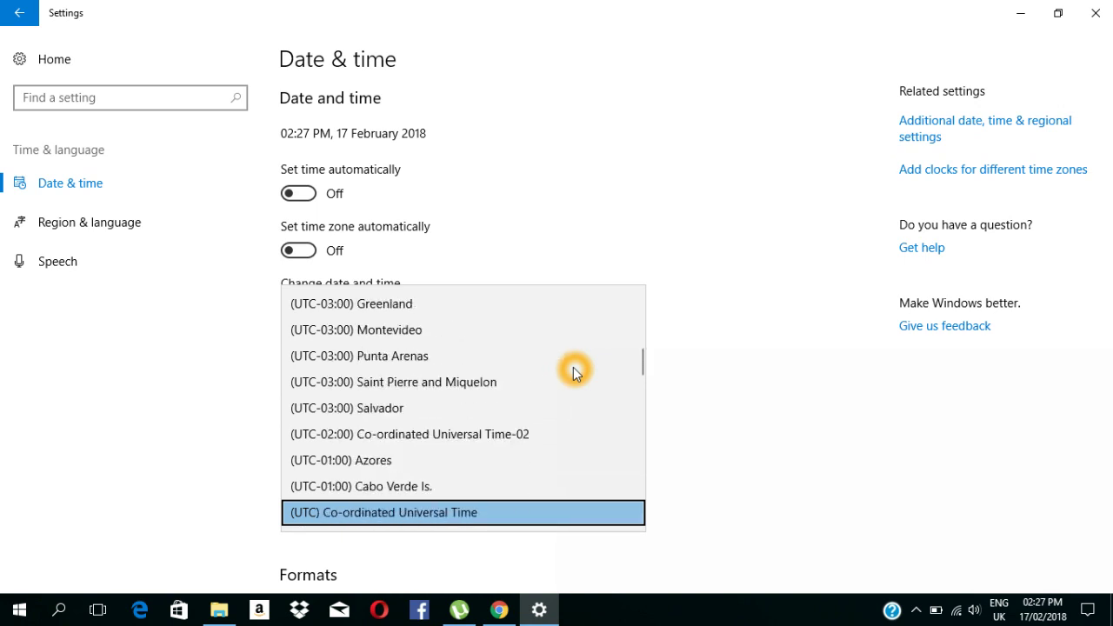
{"action": "key", "text": "Down"}
{"action": "key", "text": "Down"}
{"action": "key", "text": "Down"}
{"action": "key", "text": "Down"}
{"action": "key", "text": "Down"}
{"action": "key", "text": "Down"}
{"action": "key", "text": "Down"}
{"action": "key", "text": "Down"}
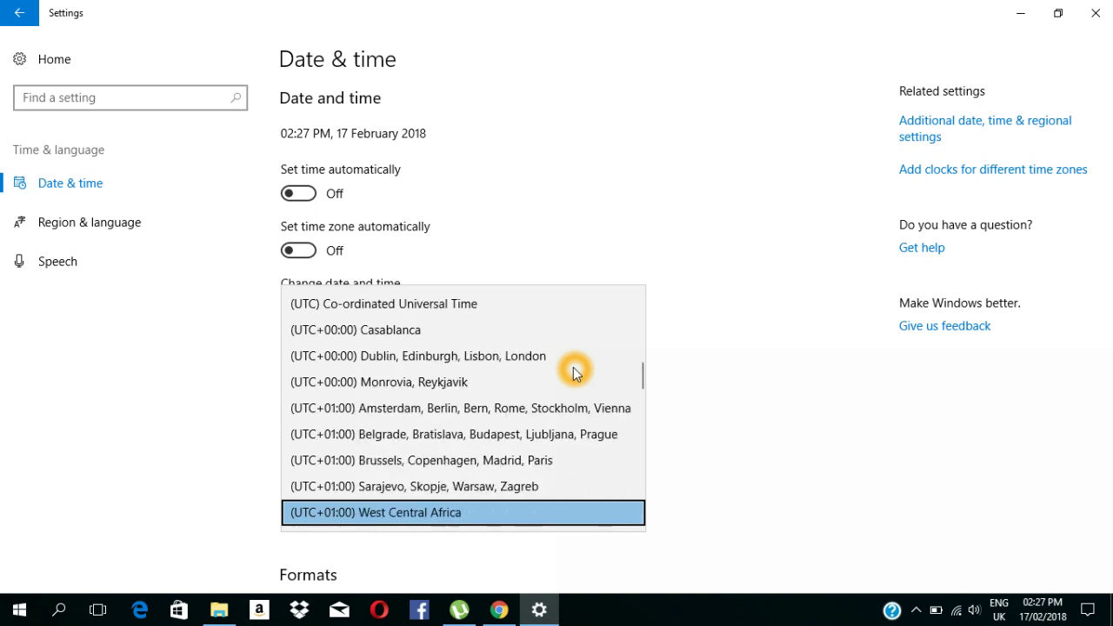
{"action": "key", "text": "Down"}
{"action": "key", "text": "Down"}
{"action": "key", "text": "Down"}
{"action": "key", "text": "Down"}
{"action": "key", "text": "Down"}
{"action": "key", "text": "Down"}
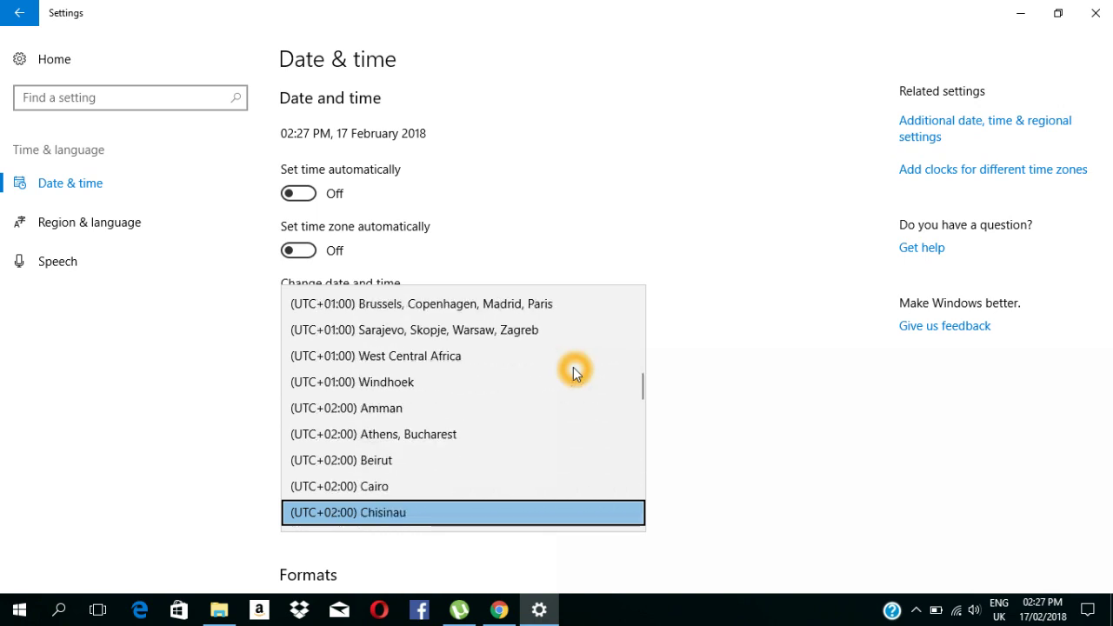
{"action": "key", "text": "Down"}
{"action": "key", "text": "Down"}
{"action": "key", "text": "Down"}
{"action": "key", "text": "Down"}
{"action": "key", "text": "Down"}
{"action": "key", "text": "Down"}
{"action": "key", "text": "Down"}
{"action": "key", "text": "Down"}
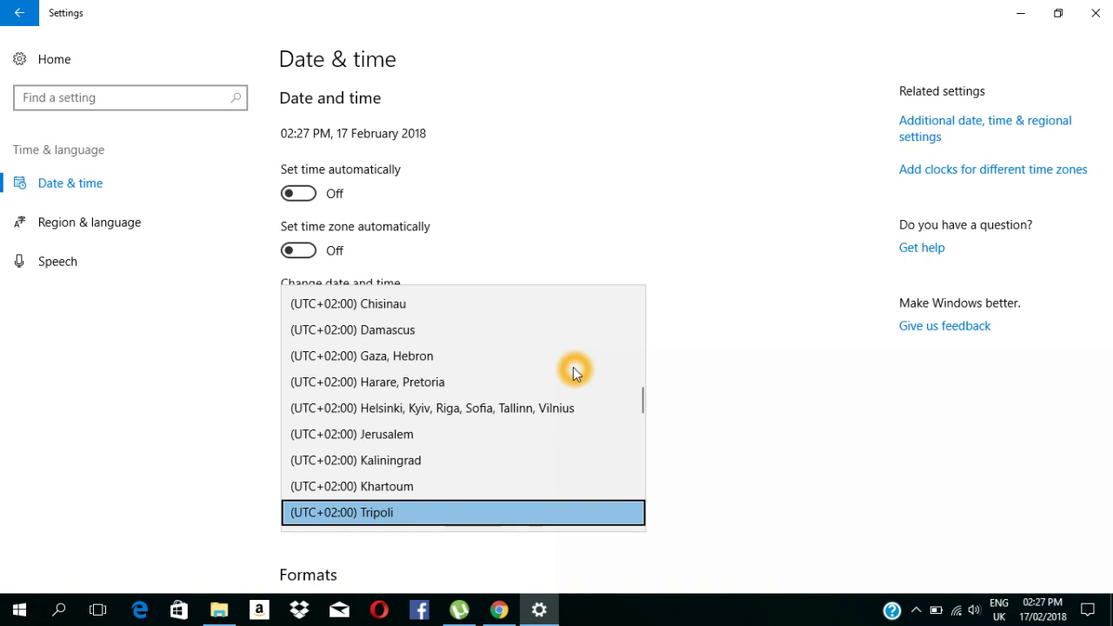
{"action": "key", "text": "Down"}
{"action": "key", "text": "Down"}
{"action": "key", "text": "Down"}
{"action": "key", "text": "Down"}
{"action": "key", "text": "Down"}
{"action": "key", "text": "Down"}
{"action": "key", "text": "Down"}
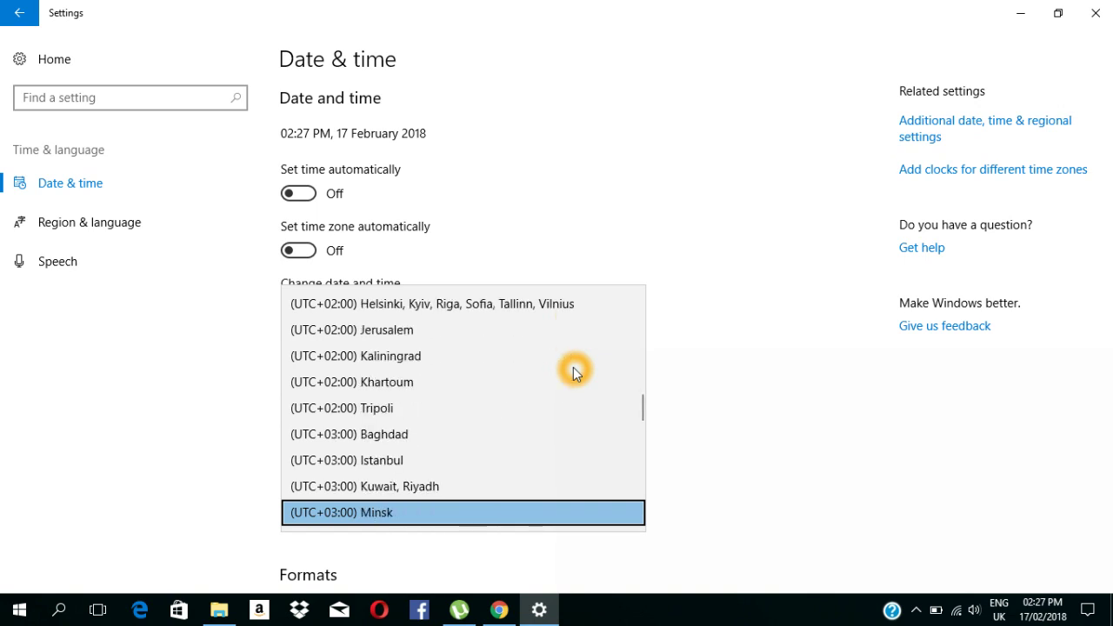
{"action": "key", "text": "Down"}
{"action": "key", "text": "Down"}
{"action": "key", "text": "Down"}
{"action": "key", "text": "Down"}
{"action": "key", "text": "Down"}
{"action": "key", "text": "Down"}
{"action": "key", "text": "Down"}
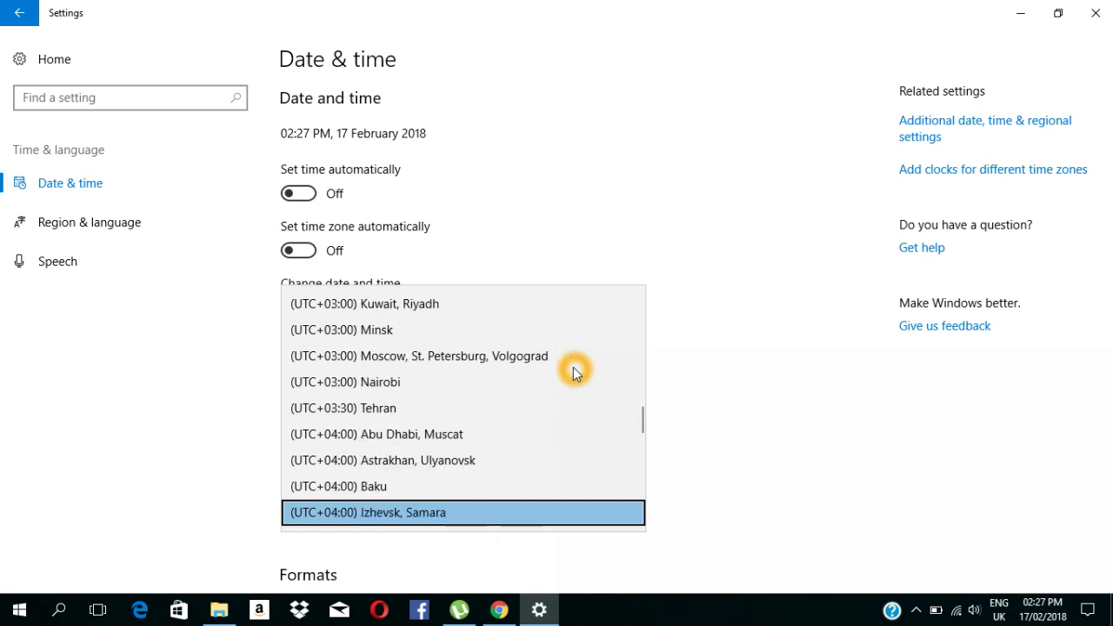
{"action": "key", "text": "Down"}
{"action": "key", "text": "Down"}
{"action": "key", "text": "Down"}
{"action": "key", "text": "Down"}
{"action": "key", "text": "Down"}
{"action": "key", "text": "Down"}
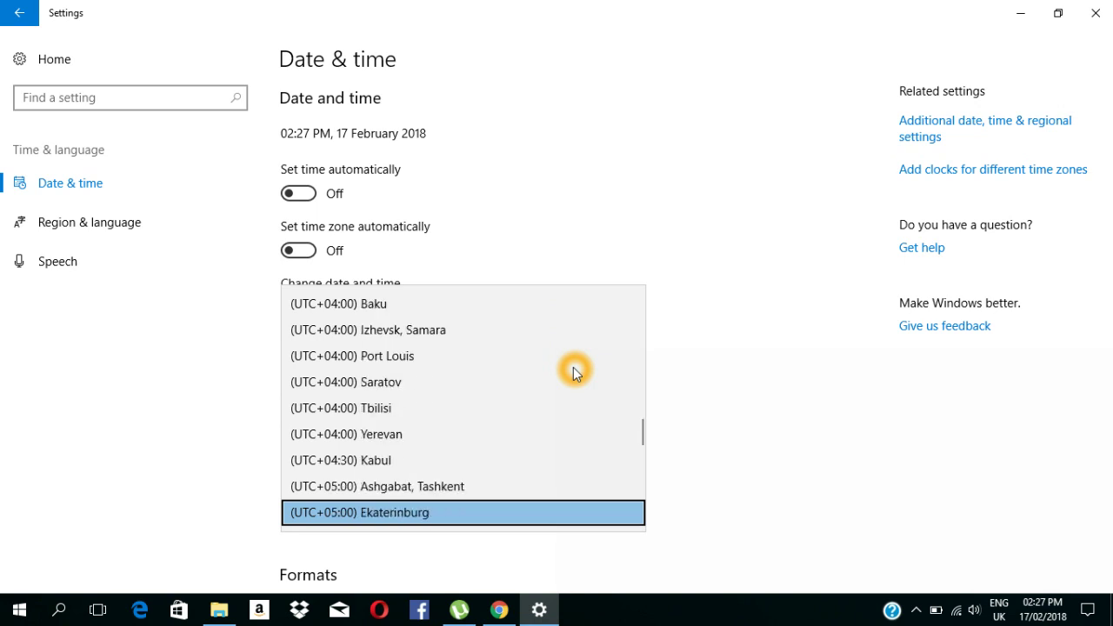
{"action": "key", "text": "Down"}
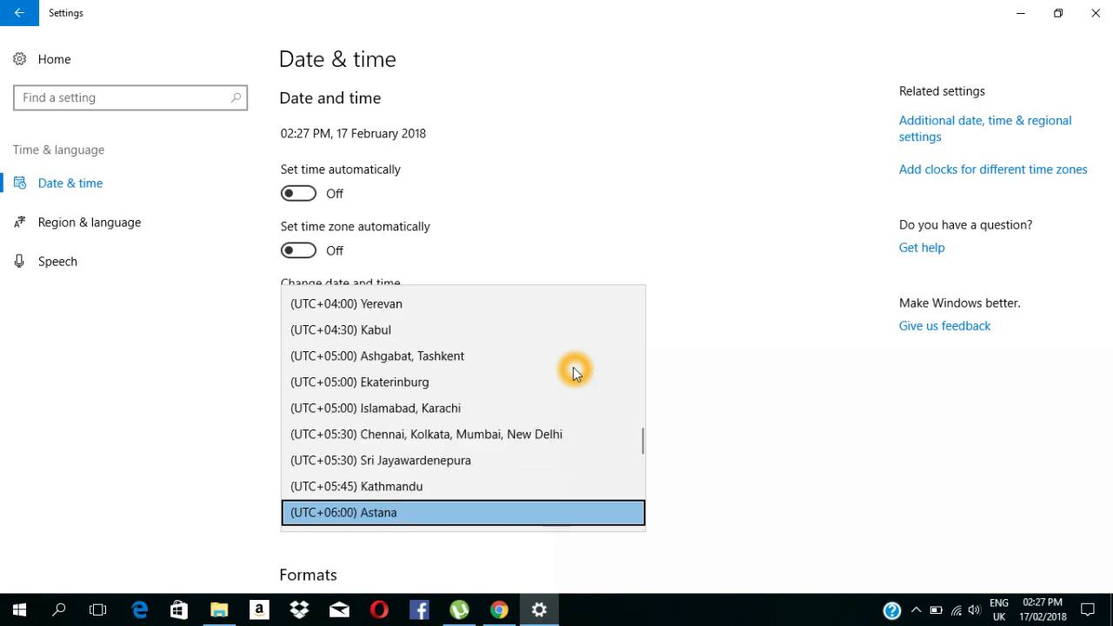
{"action": "key", "text": "Up"}
{"action": "key", "text": "Up"}
{"action": "key", "text": "Up"}
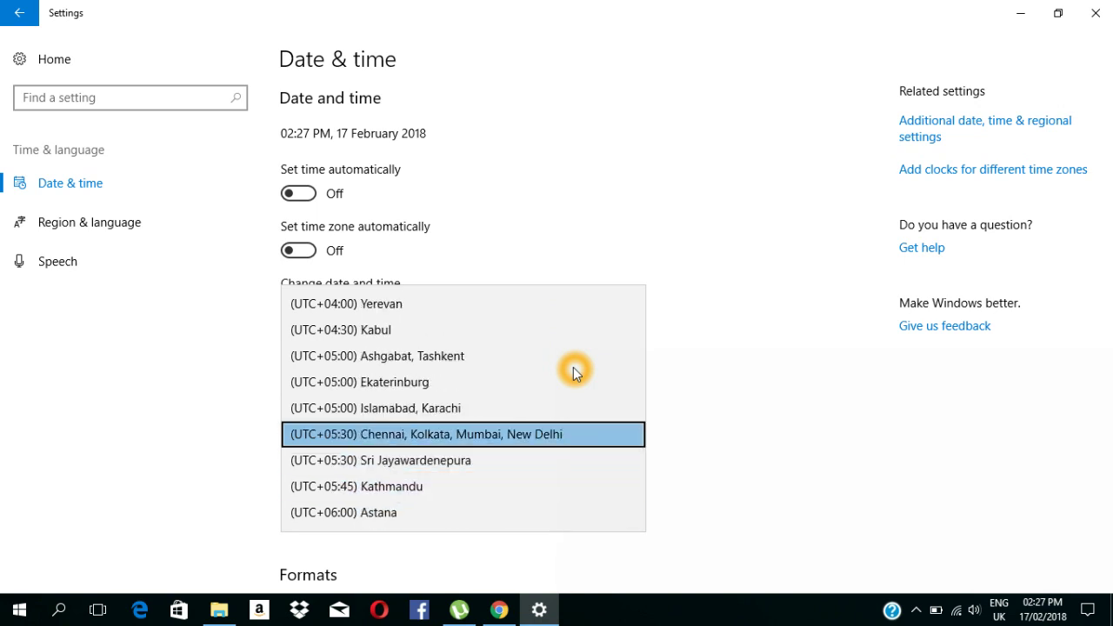
{"action": "key", "text": "Return"}
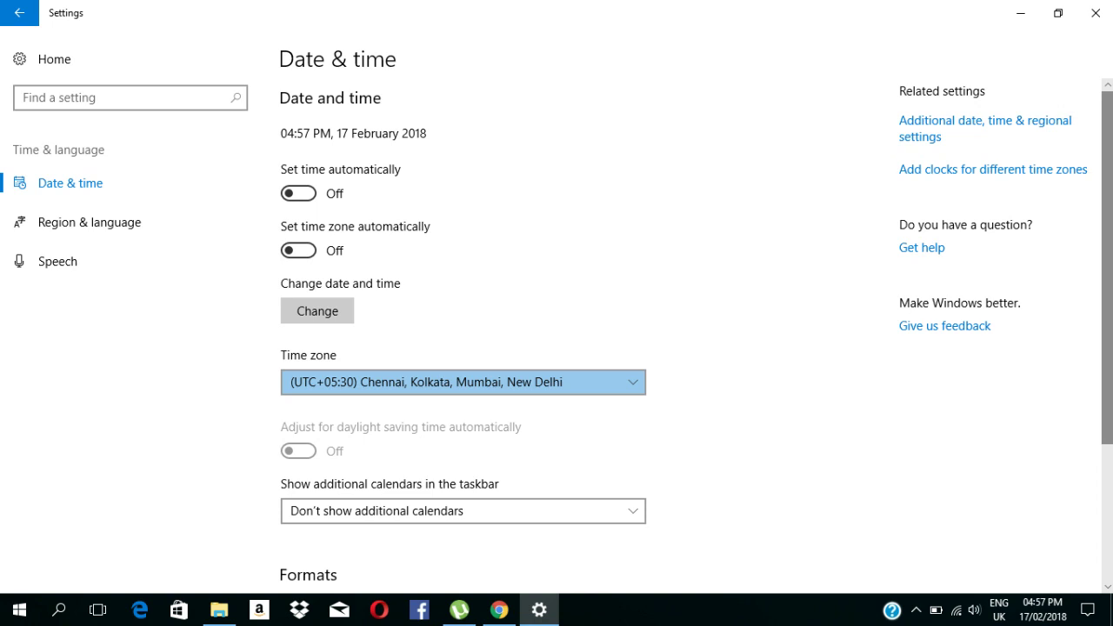
{"action": "scroll", "coordinate": [777, 240], "scroll_direction": "down", "scroll_amount": 5}
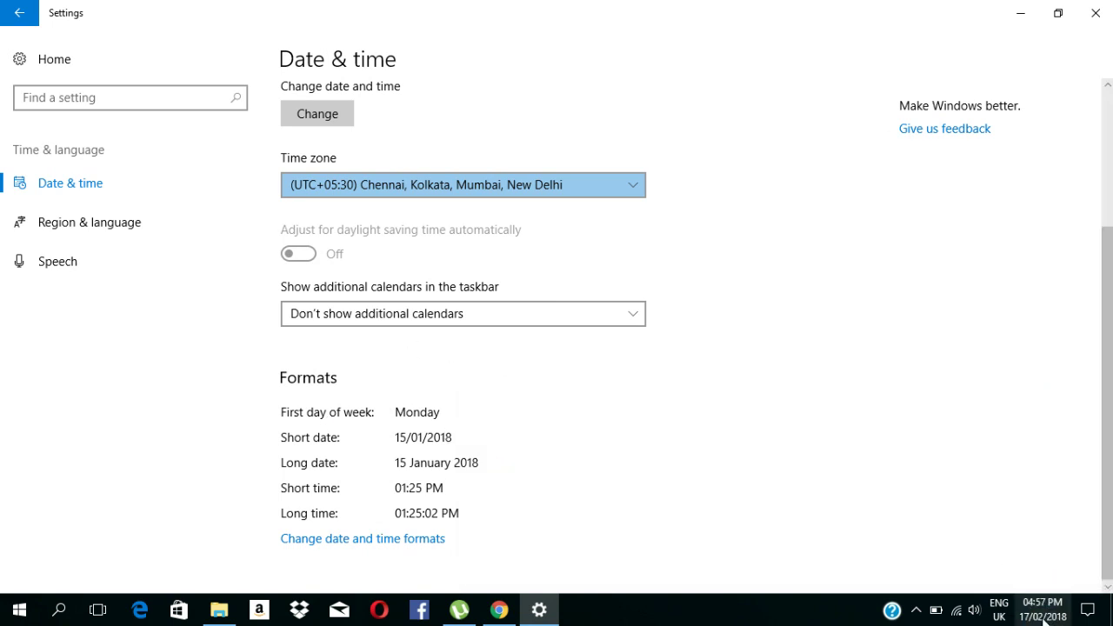
{"action": "mouse_move", "coordinate": [1031, 621]}
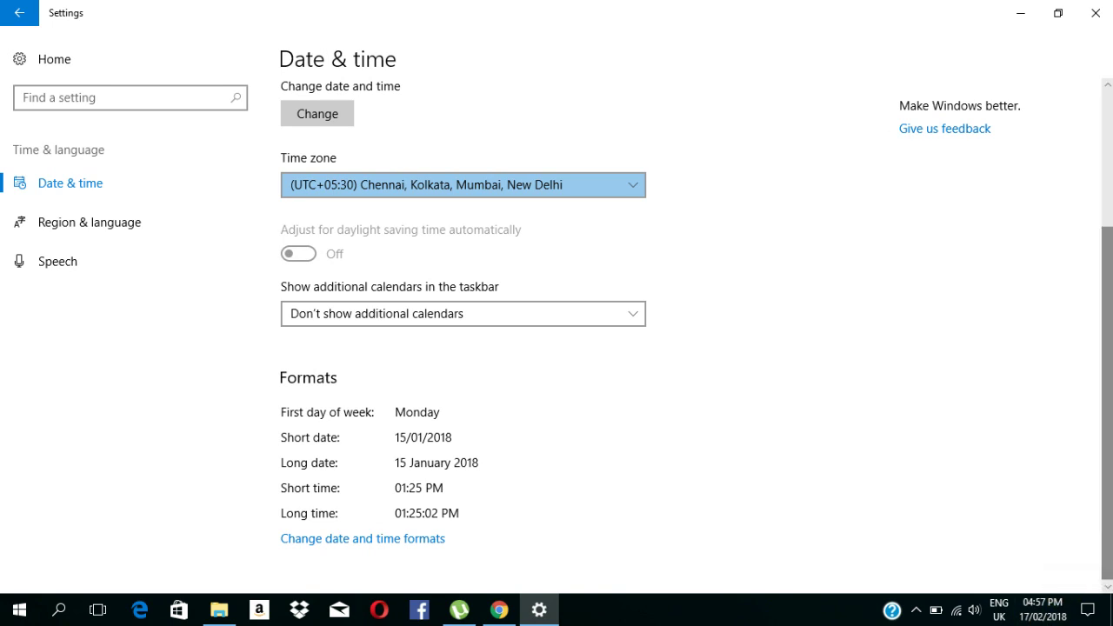
{"action": "scroll", "coordinate": [557, 348], "scroll_direction": "up", "scroll_amount": 2}
{"action": "scroll", "coordinate": [557, 348], "scroll_direction": "up", "scroll_amount": 1}
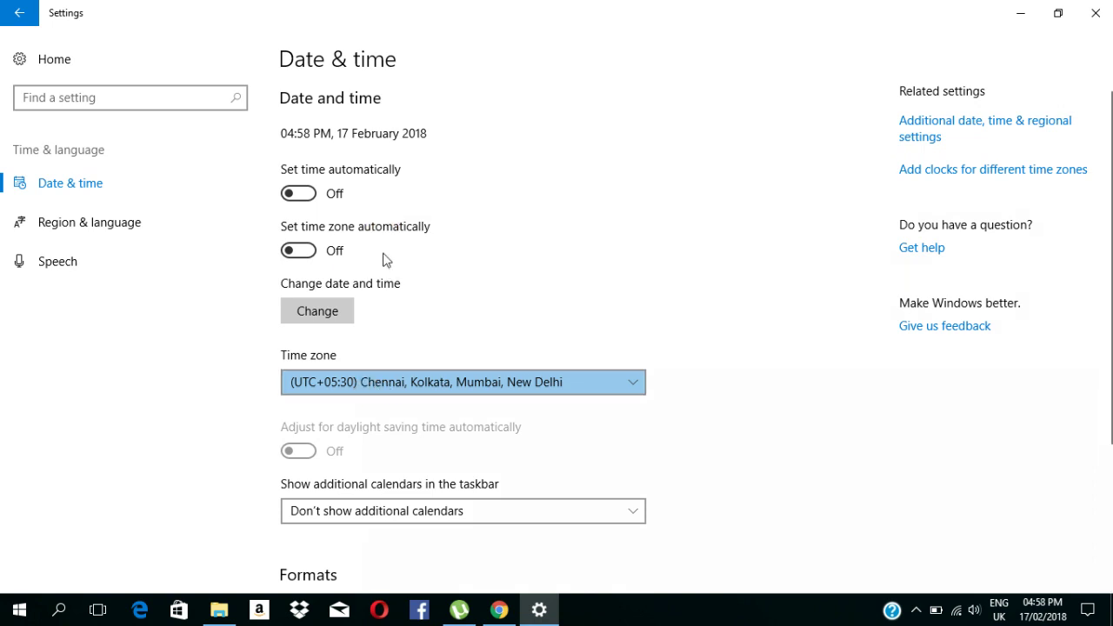
In the Change date and time dialog, change the hour from 4 to 2, making it 02:58 PM.
{"action": "left_click", "coordinate": [362, 139]}
{"action": "left_click", "coordinate": [329, 316]}
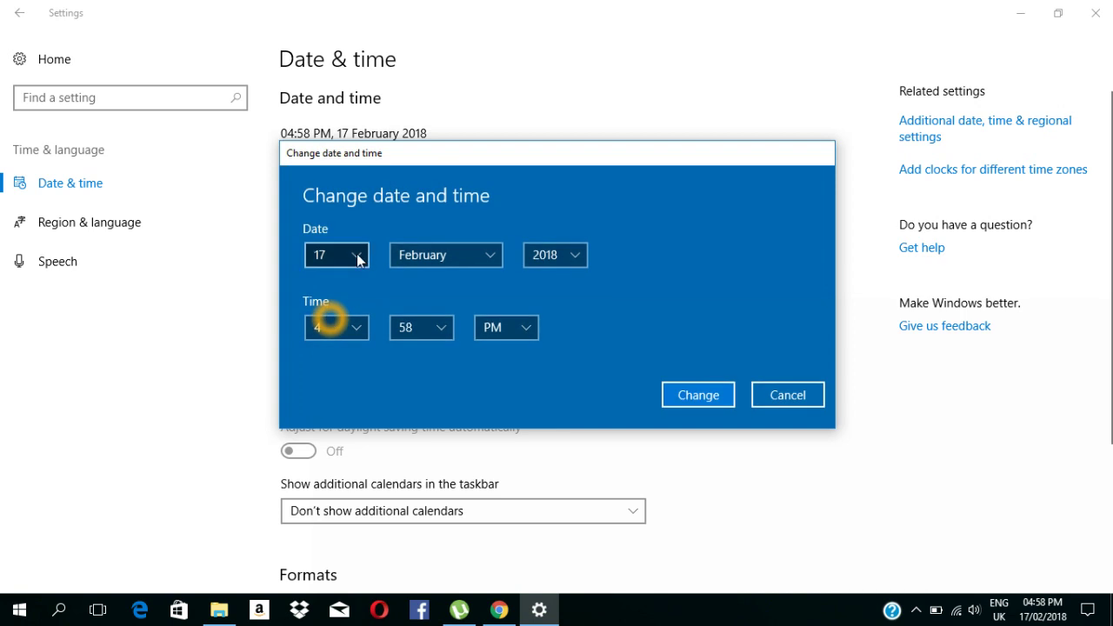
{"action": "left_click", "coordinate": [357, 255]}
{"action": "left_click", "coordinate": [443, 297]}
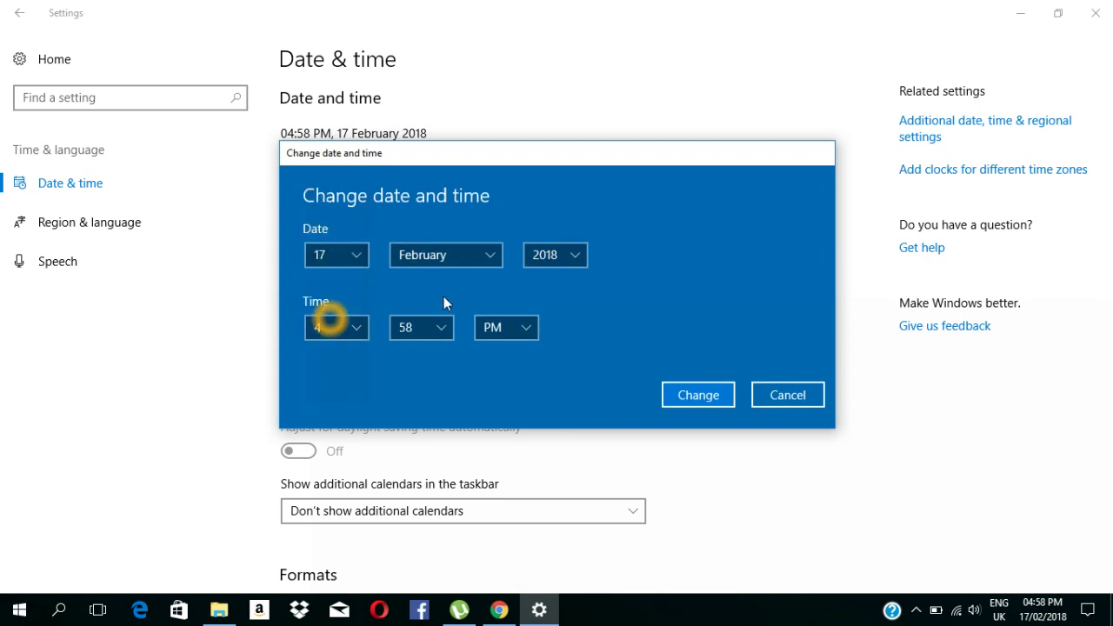
{"action": "left_click", "coordinate": [354, 335]}
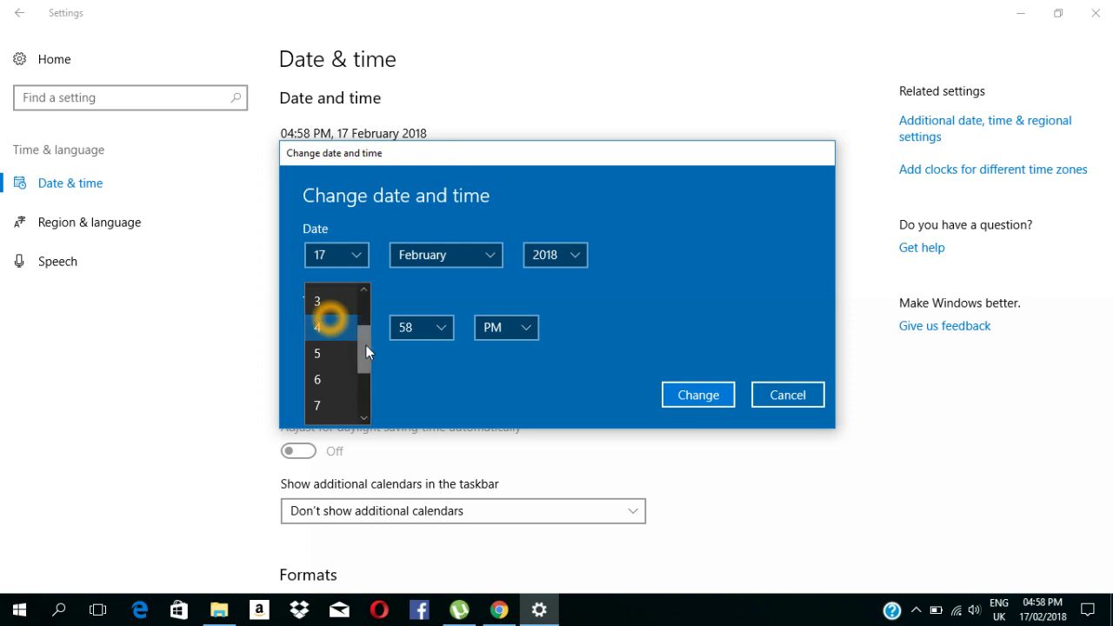
{"action": "left_click_drag", "start_coordinate": [366, 345], "coordinate": [366, 332]}
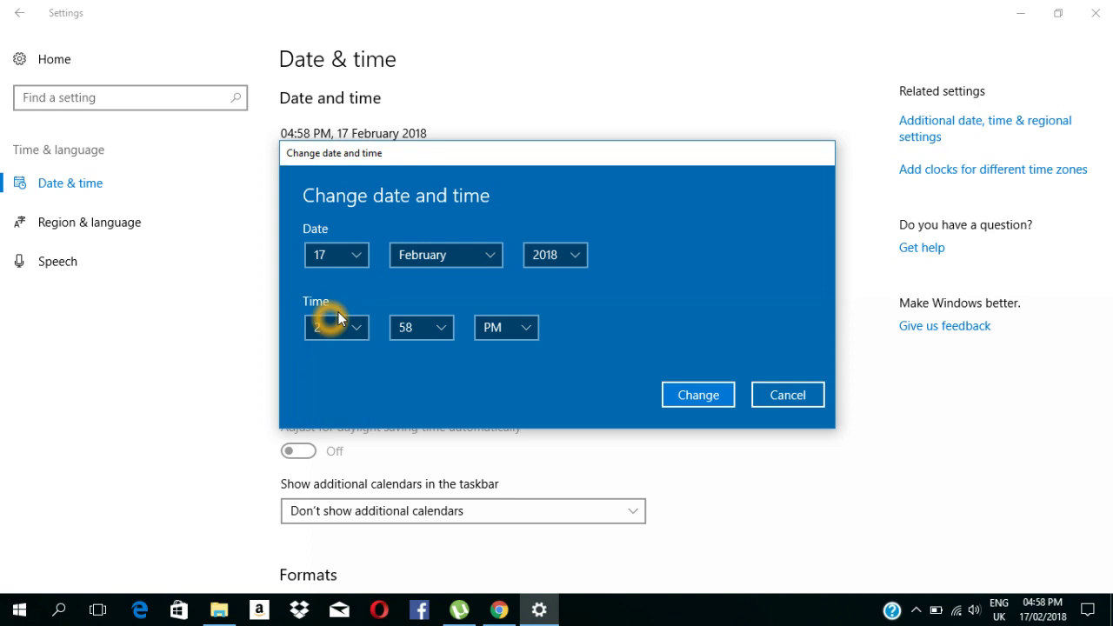
{"action": "left_click", "coordinate": [716, 394]}
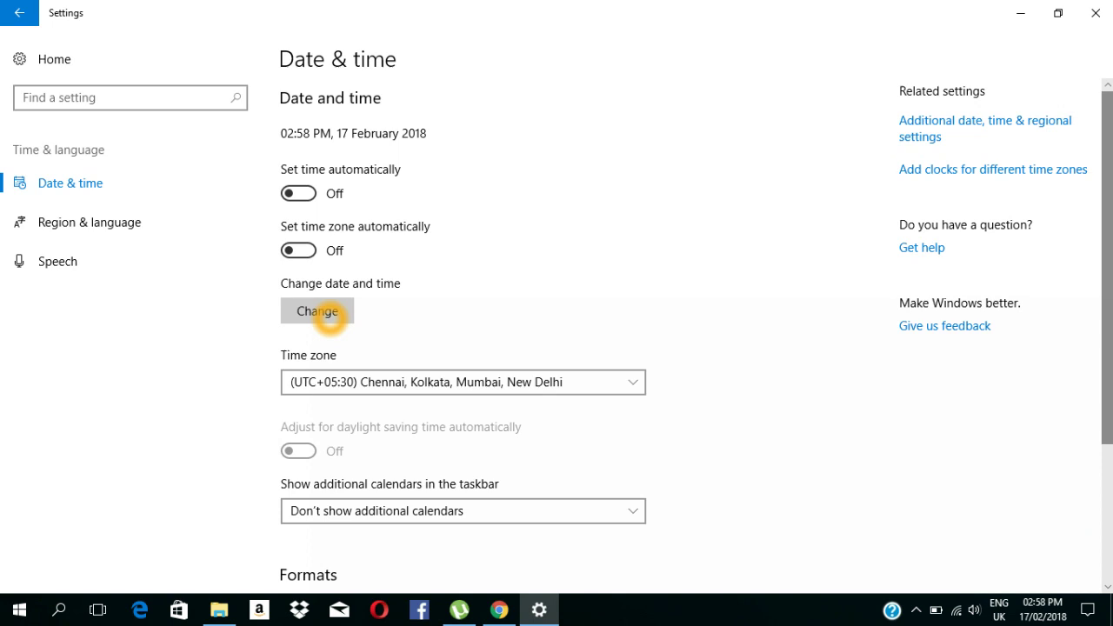
{"action": "scroll", "coordinate": [331, 316], "scroll_direction": "down", "scroll_amount": 2}
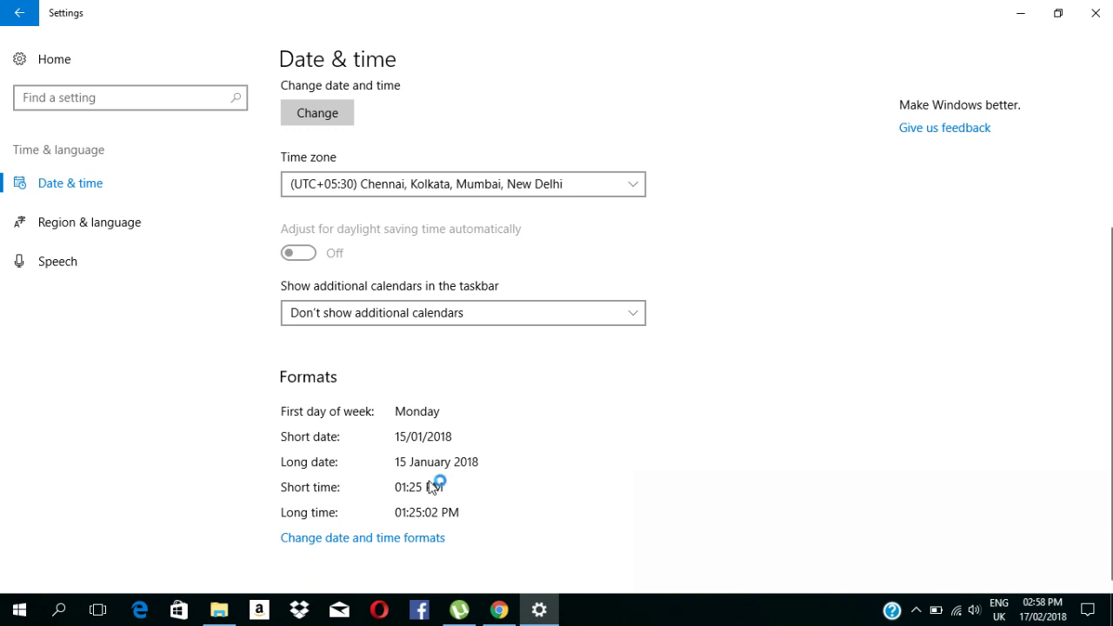
{"action": "mouse_move", "coordinate": [1048, 609]}
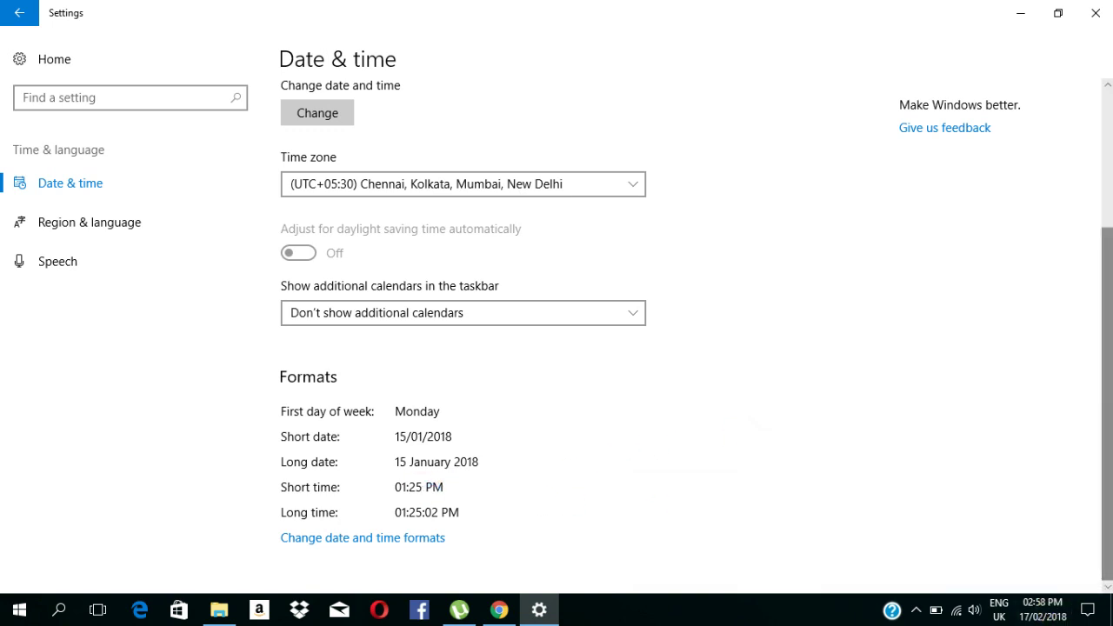
{"action": "scroll", "coordinate": [609, 348], "scroll_direction": "up", "scroll_amount": 3}
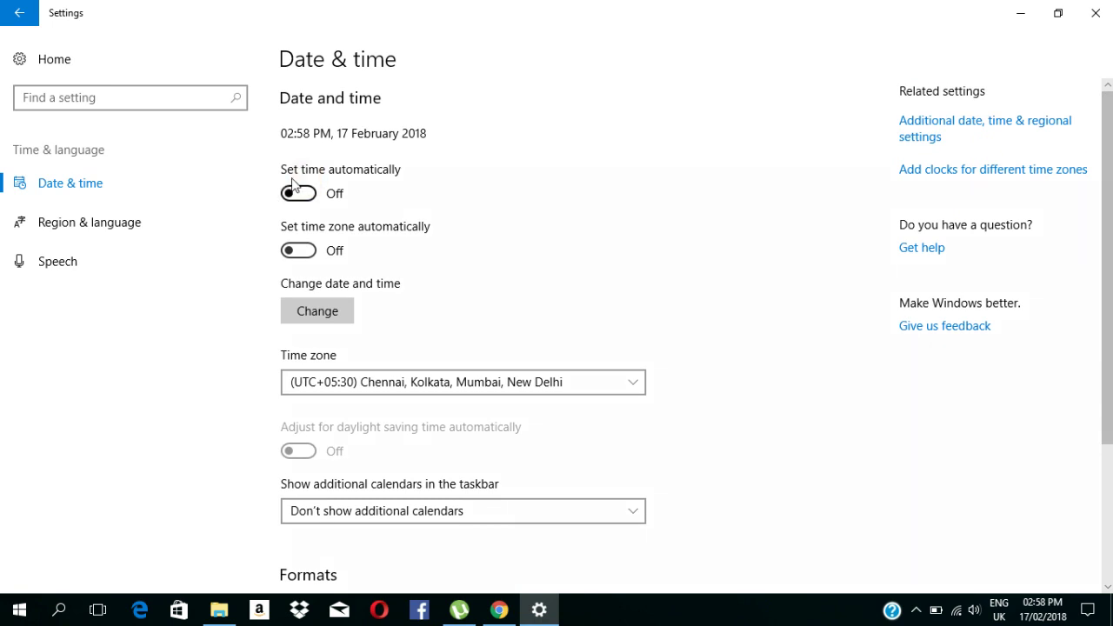
{"action": "left_click", "coordinate": [376, 184]}
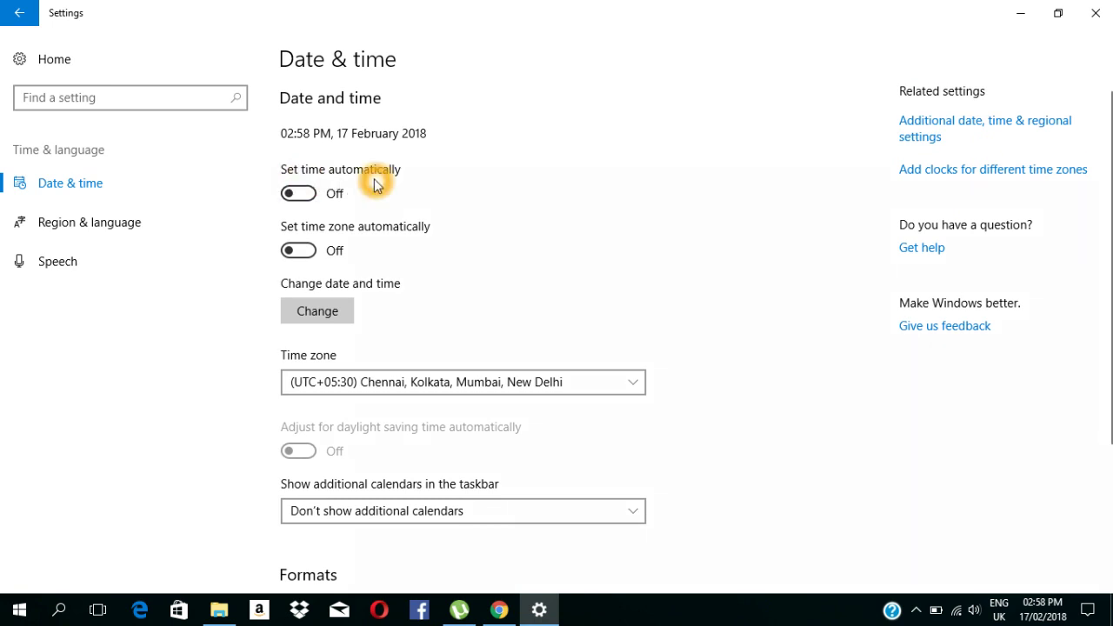